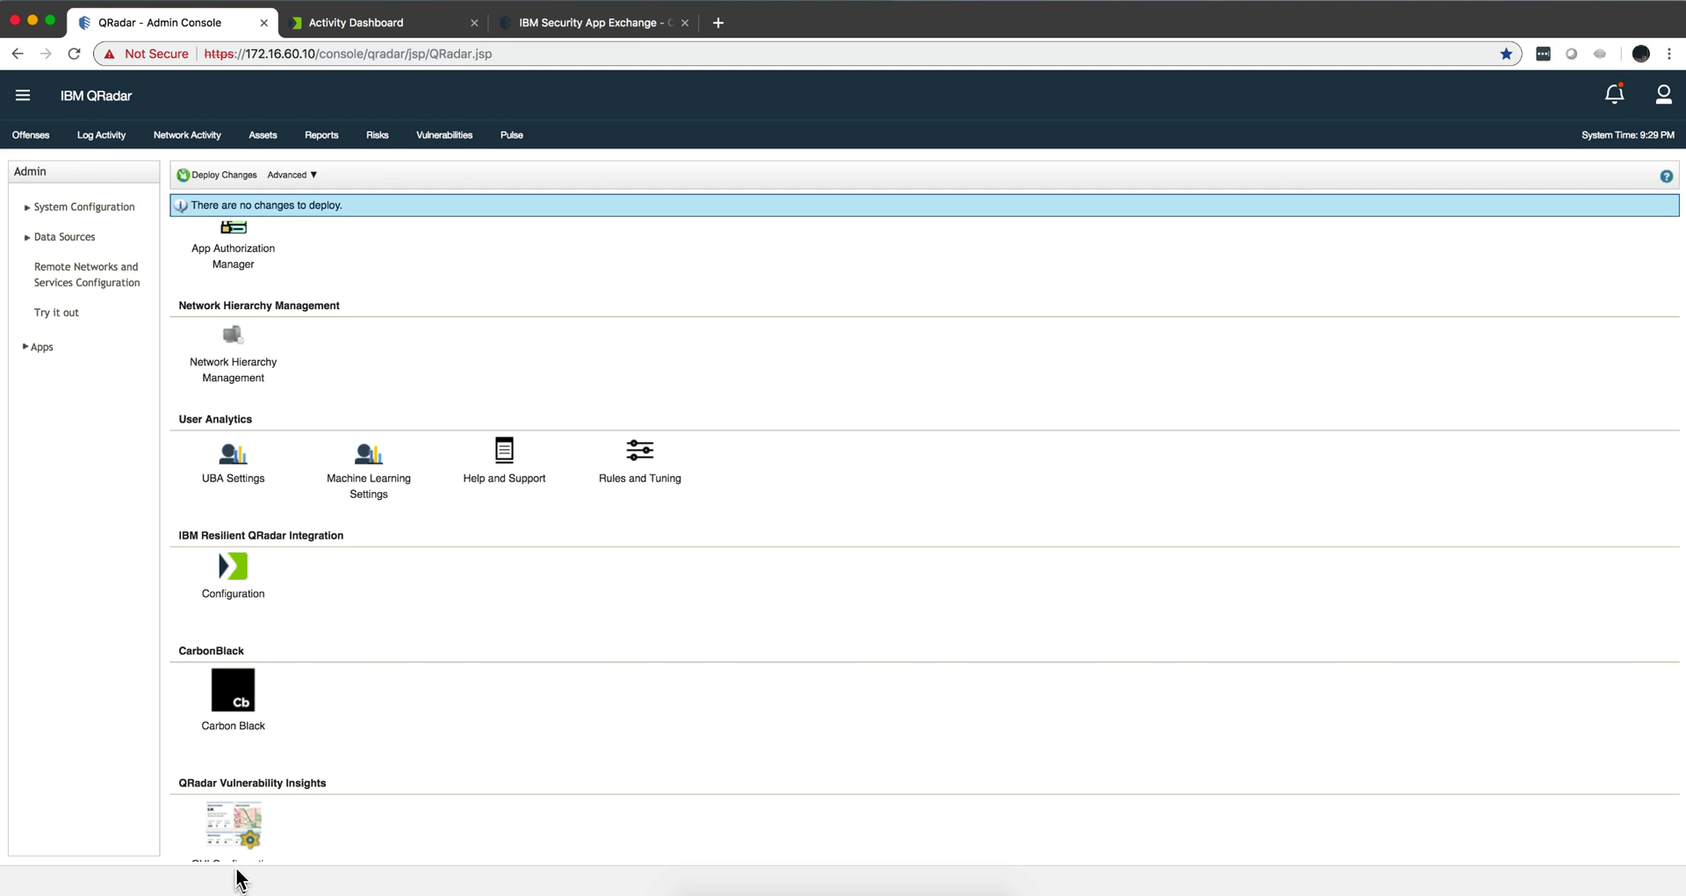
Review the Resilient integration configuration's escalation settings, preferences and custom actions.
left_click(235, 571)
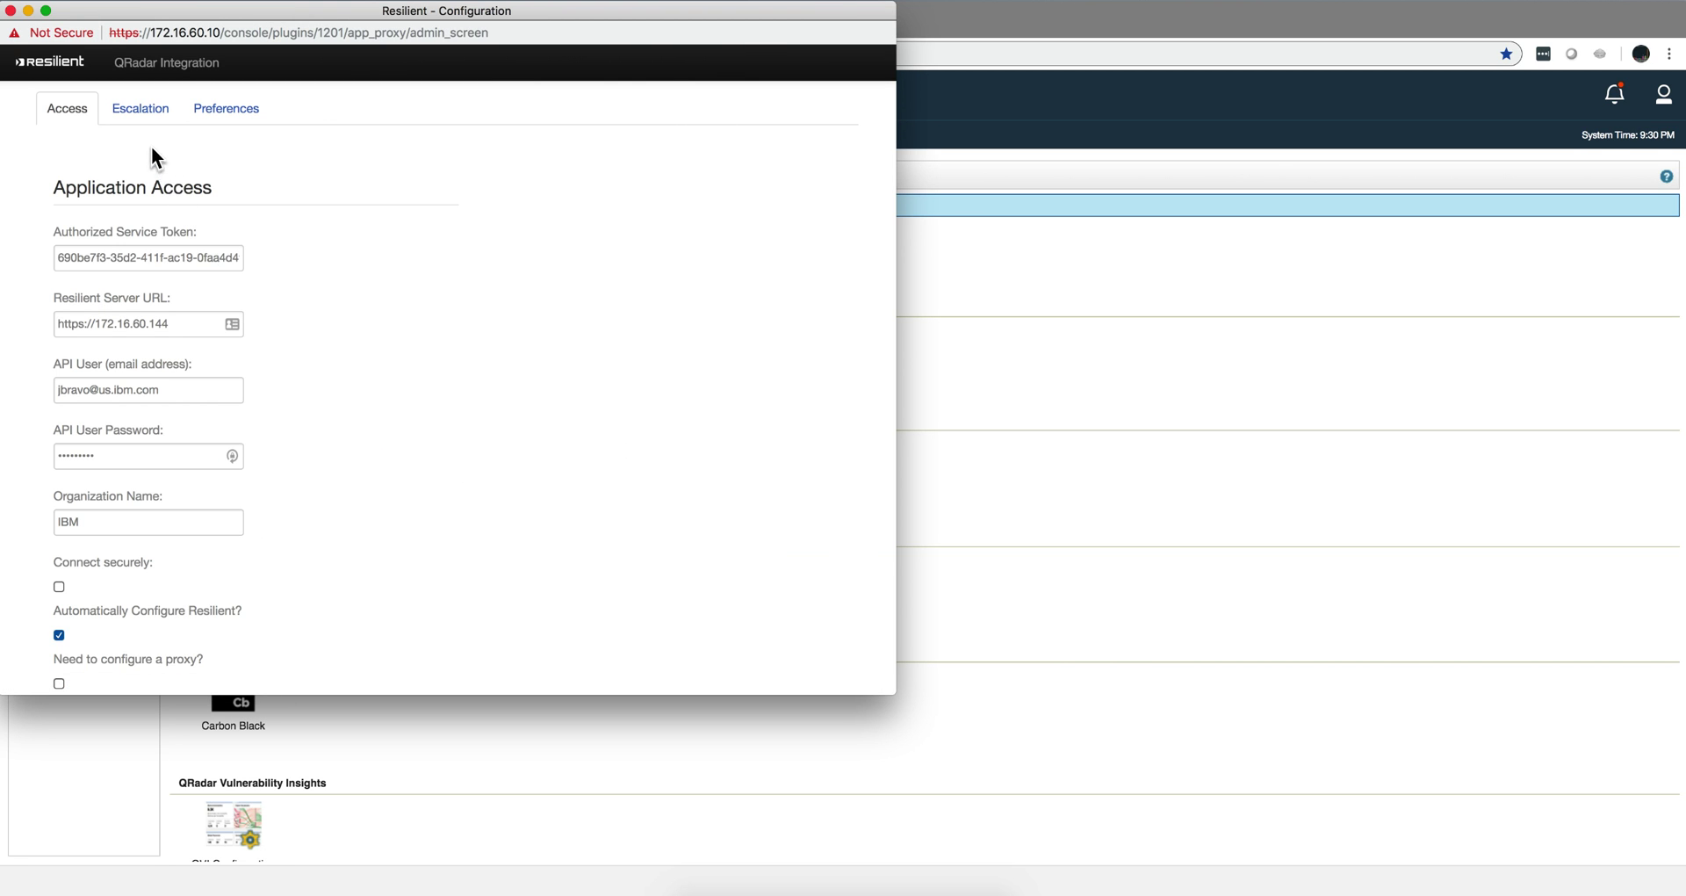
left_click(148, 109)
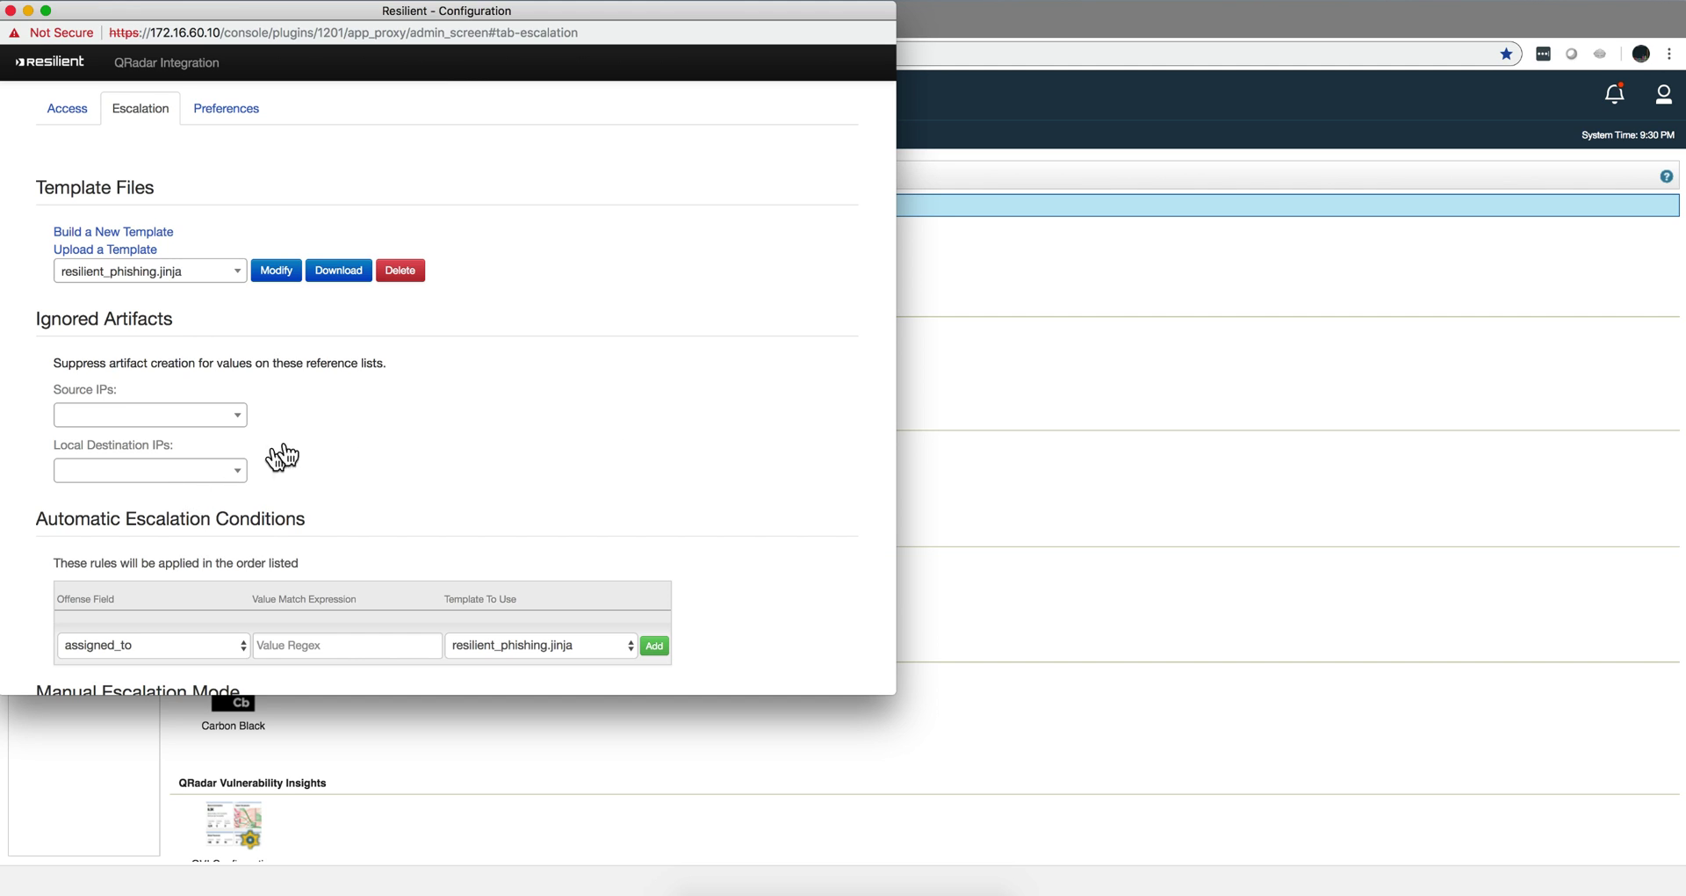
scroll(313, 444, "down", 1)
scroll(309, 443, "up", 1)
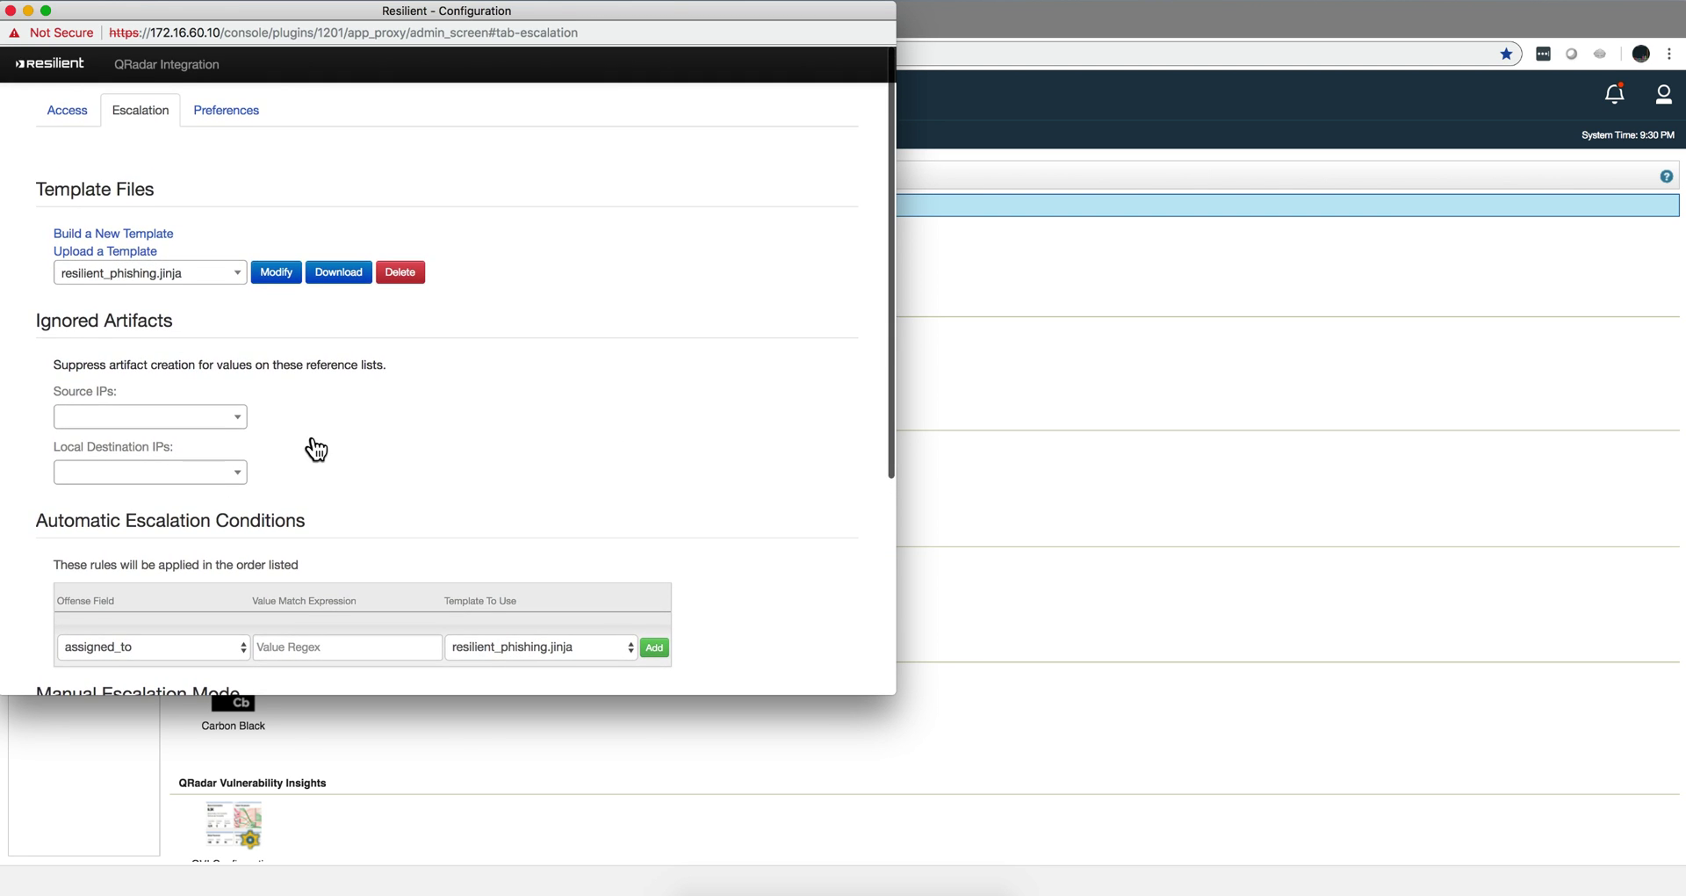
left_click(234, 111)
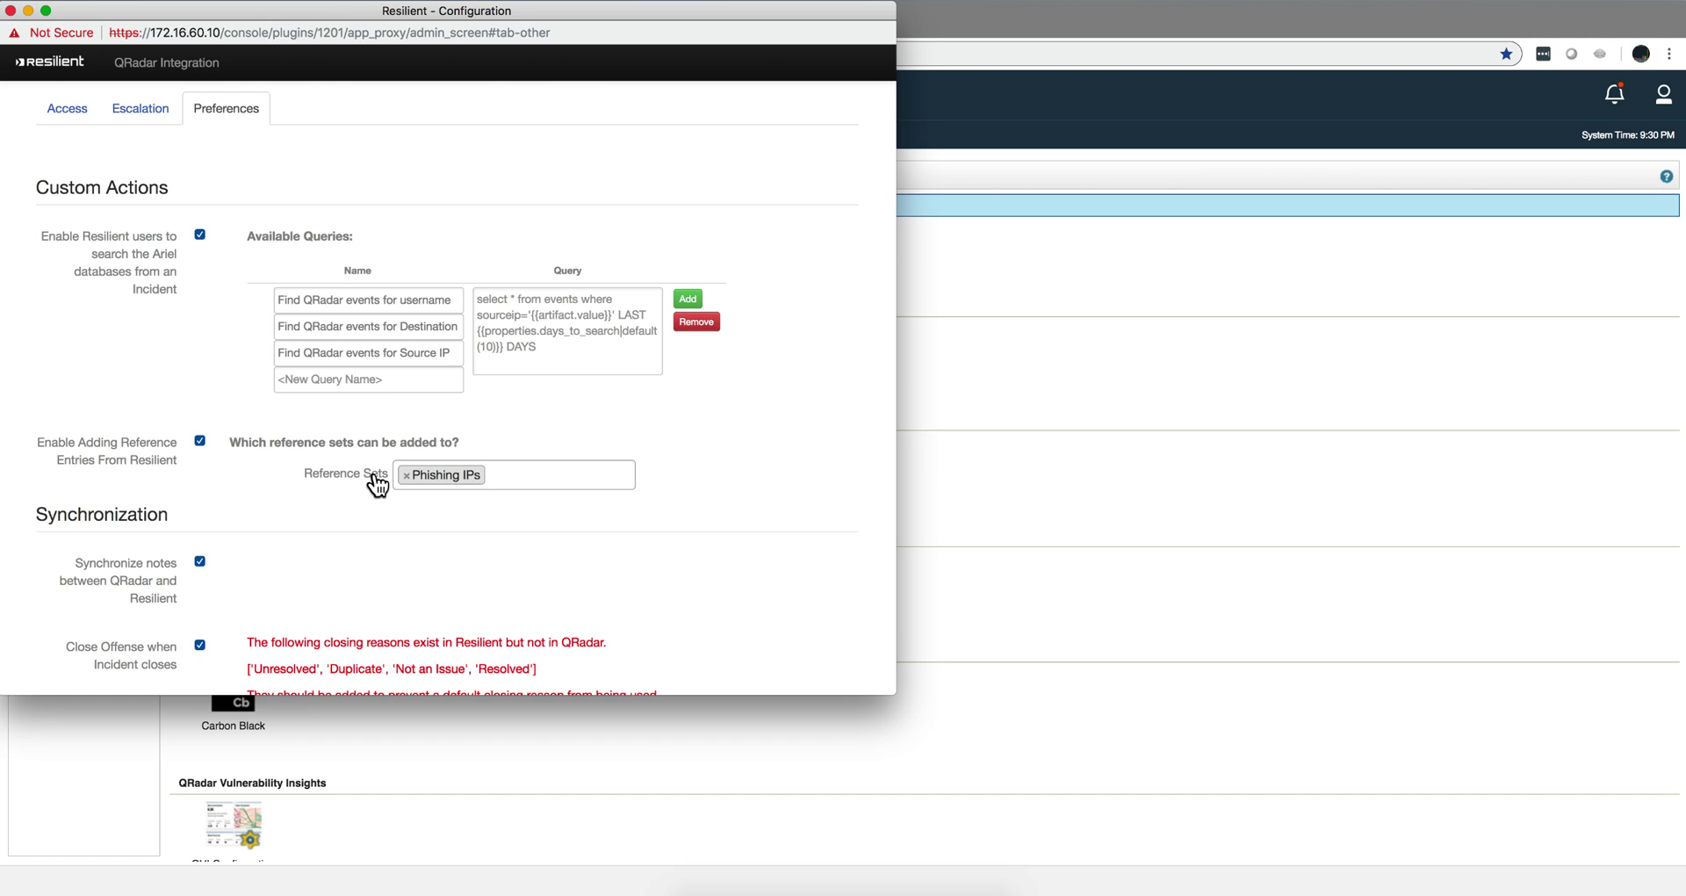
Close the integration configuration and bring up the QRadar Functions for Resilient app page header.
left_click(10, 11)
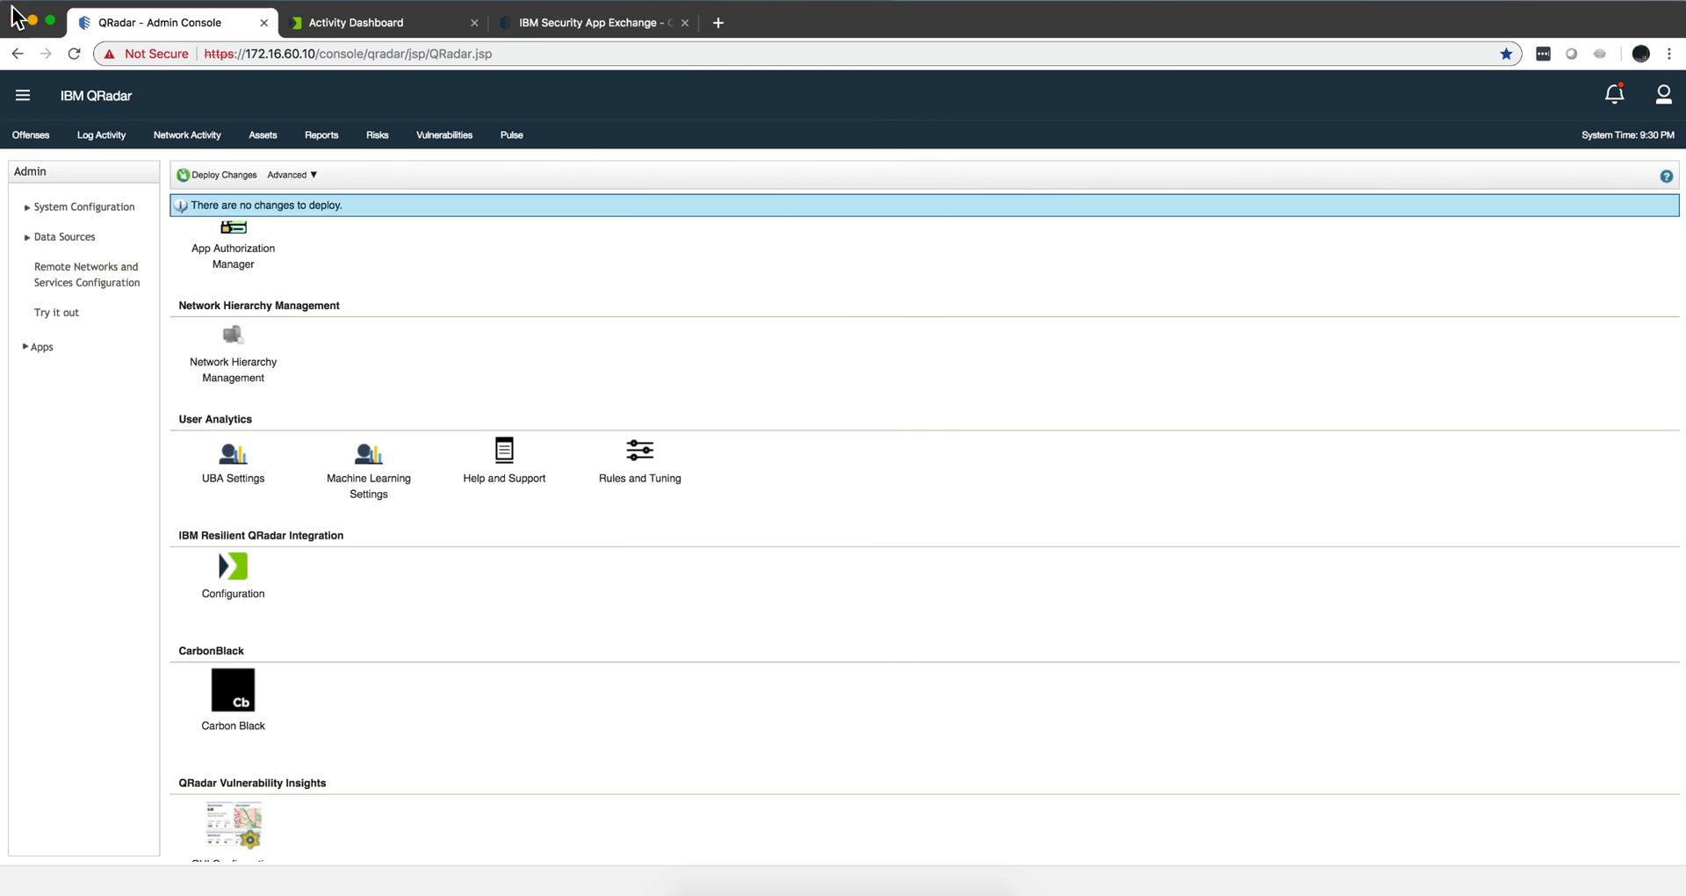
left_click(584, 26)
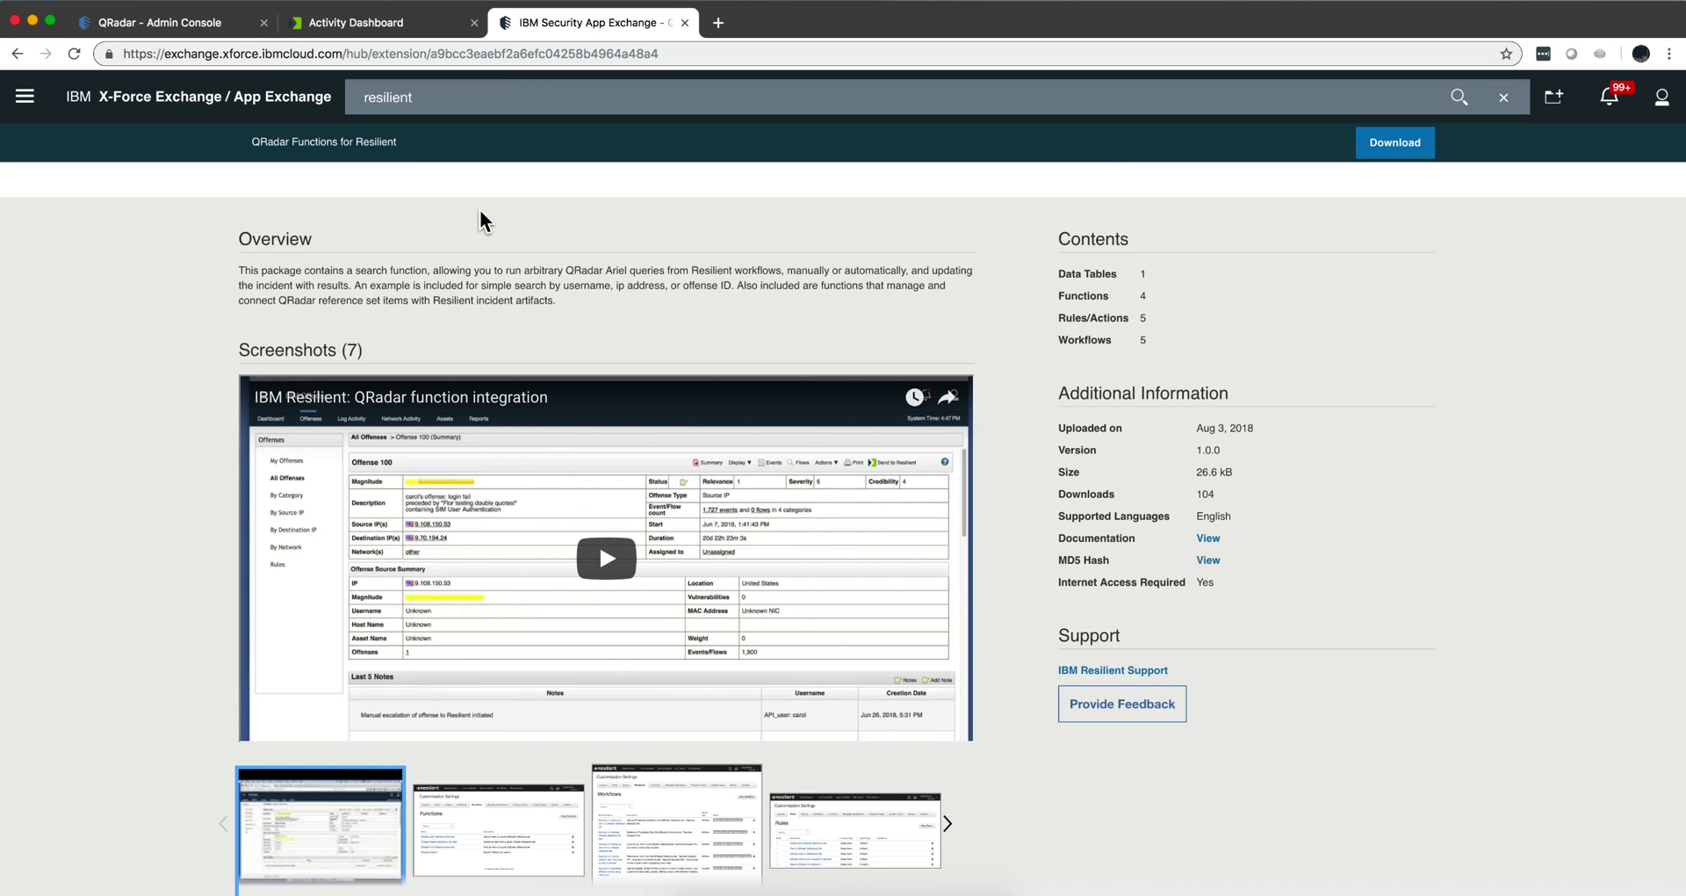
scroll(471, 233, "up", 3)
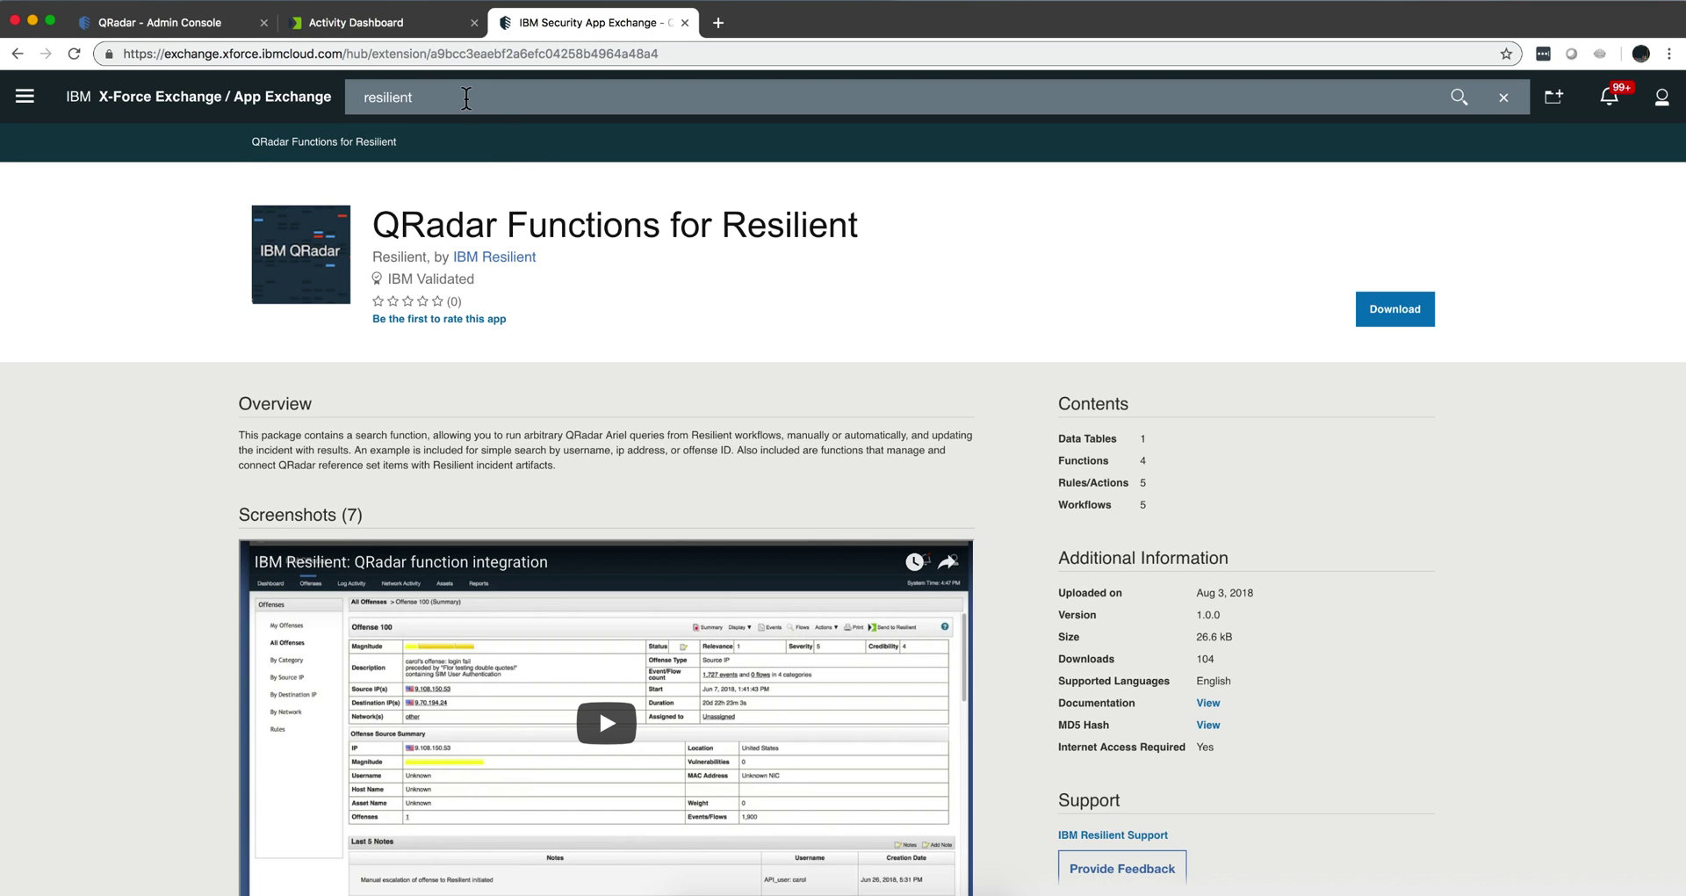
Open incident 2110 (QRadar ID 12518), view QRadar actions for artifact 10.103.22.188, then return to QRadar.
left_click(380, 29)
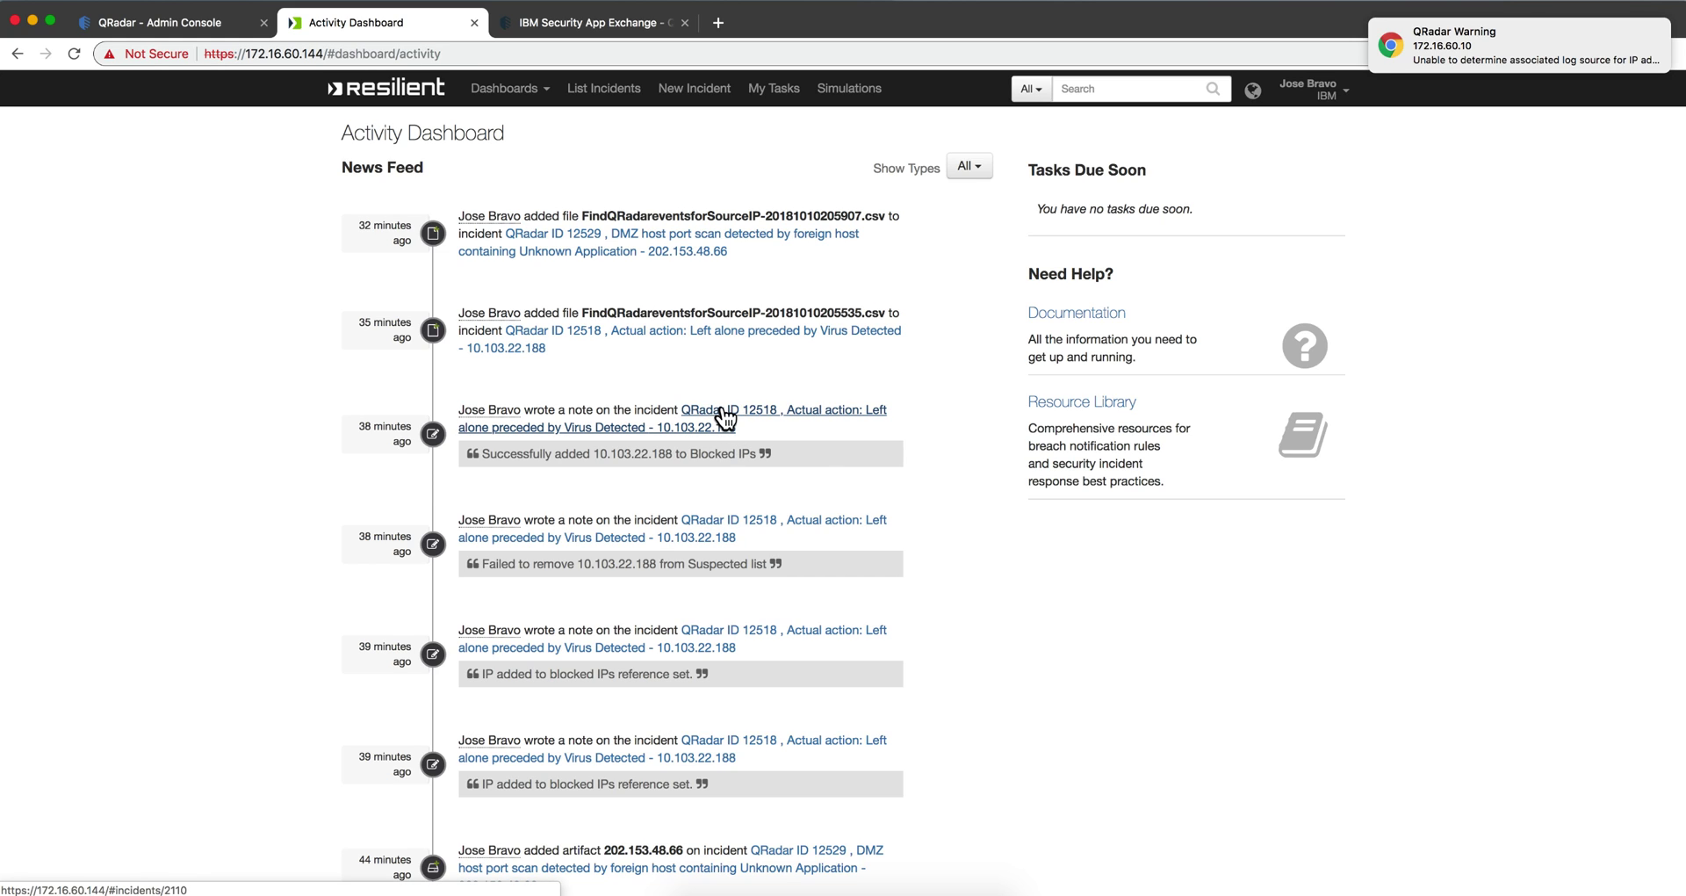
left_click(723, 410)
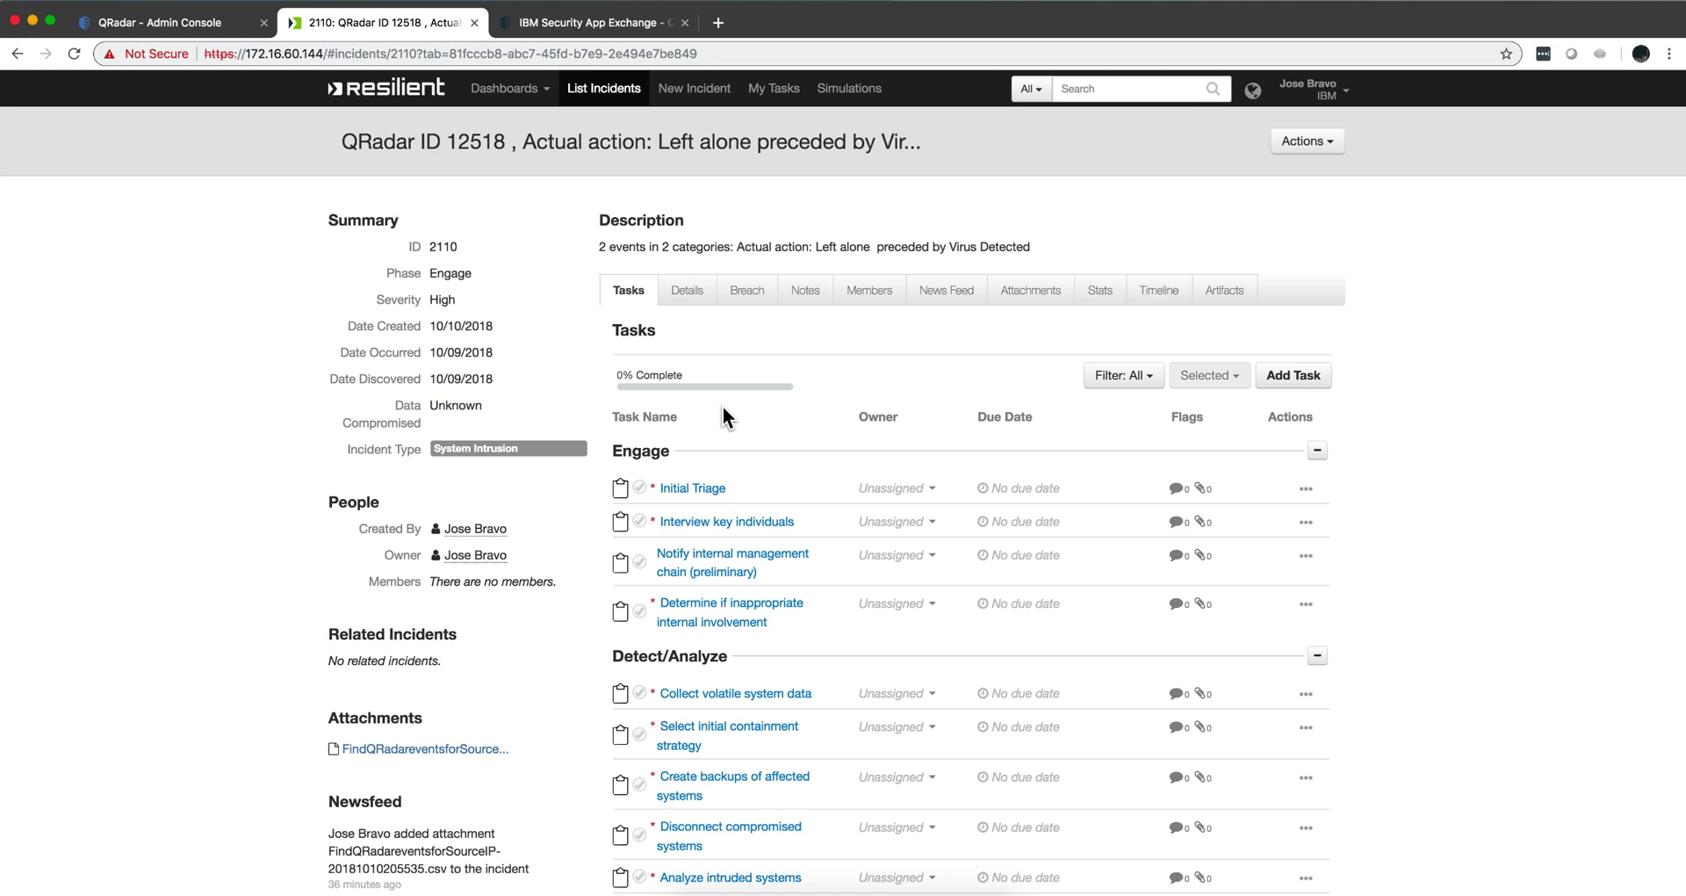
left_click(1234, 296)
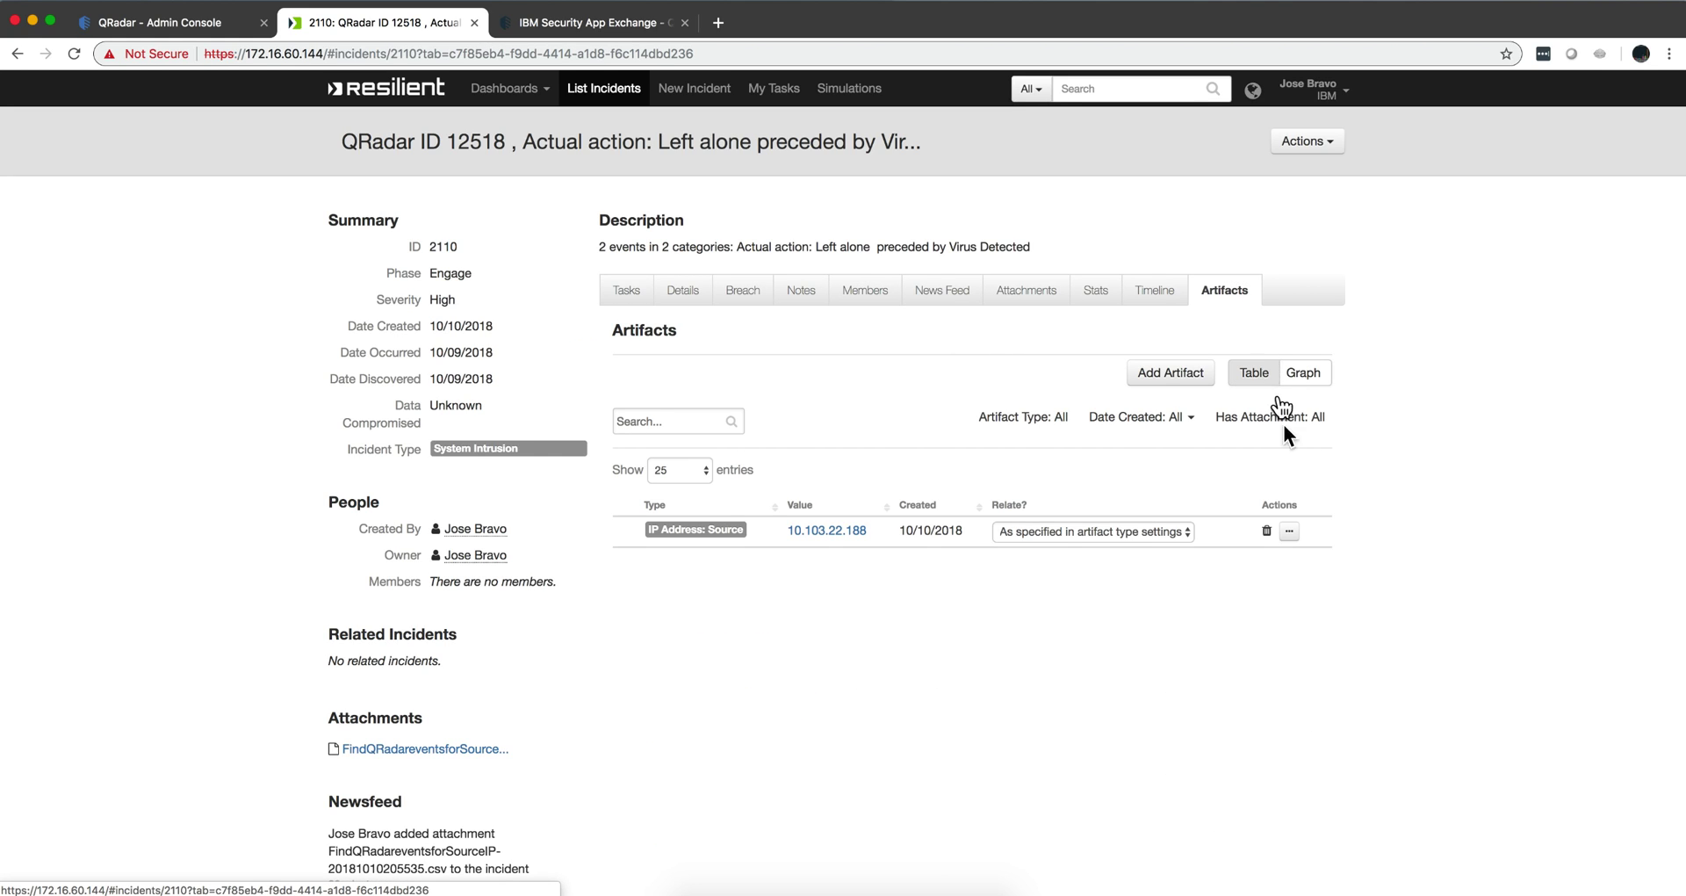
left_click(1290, 533)
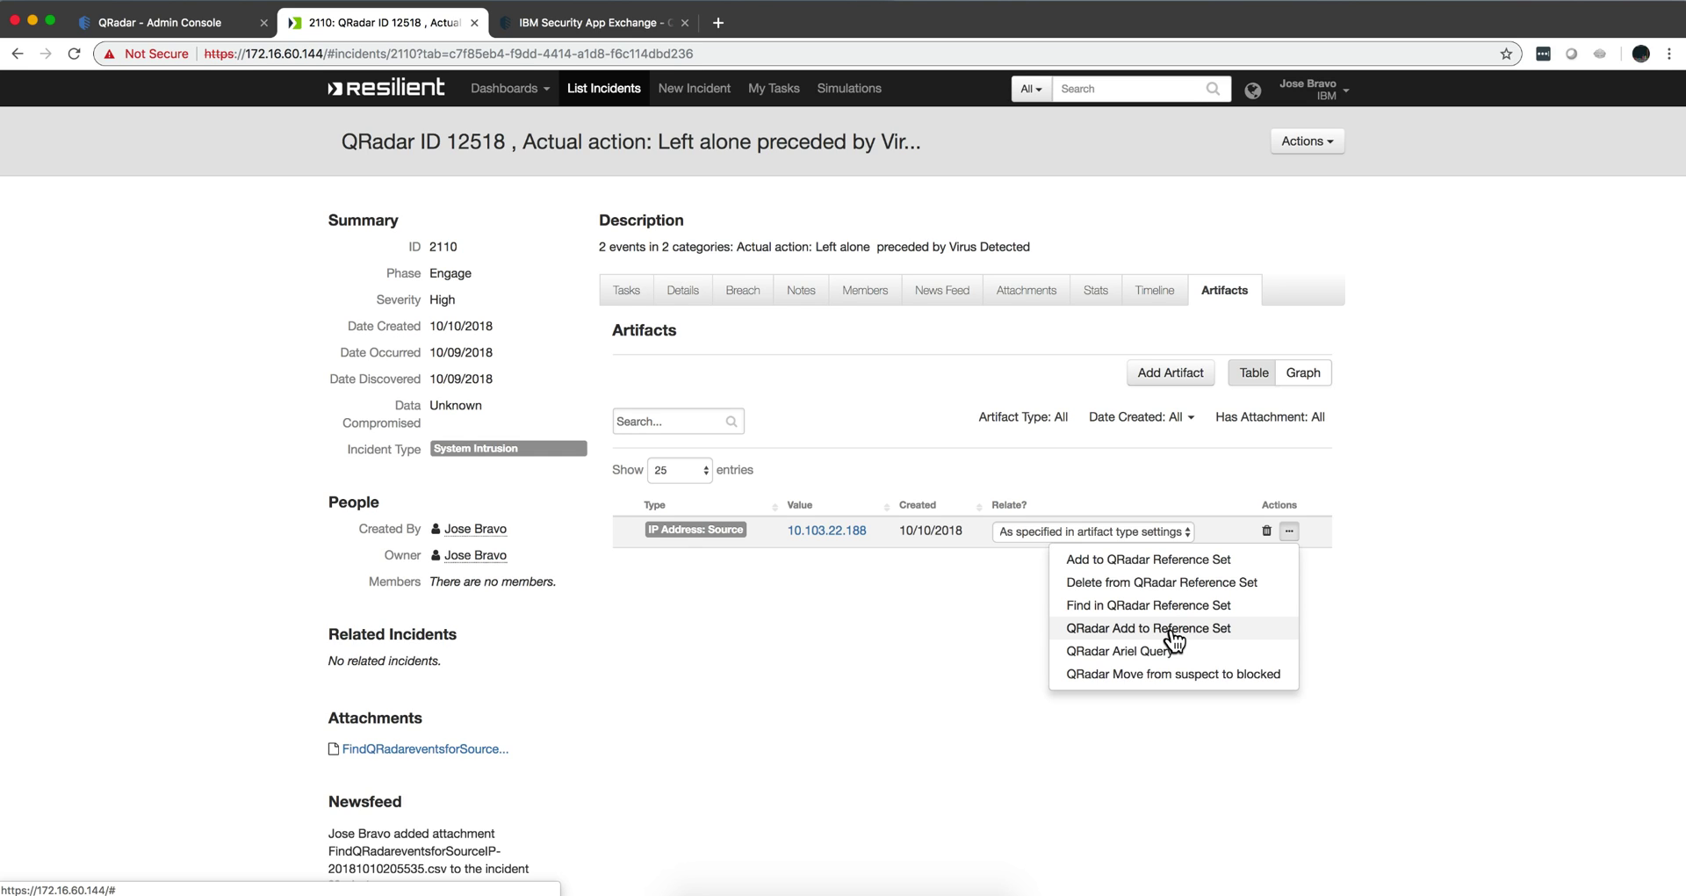
key("super+1")
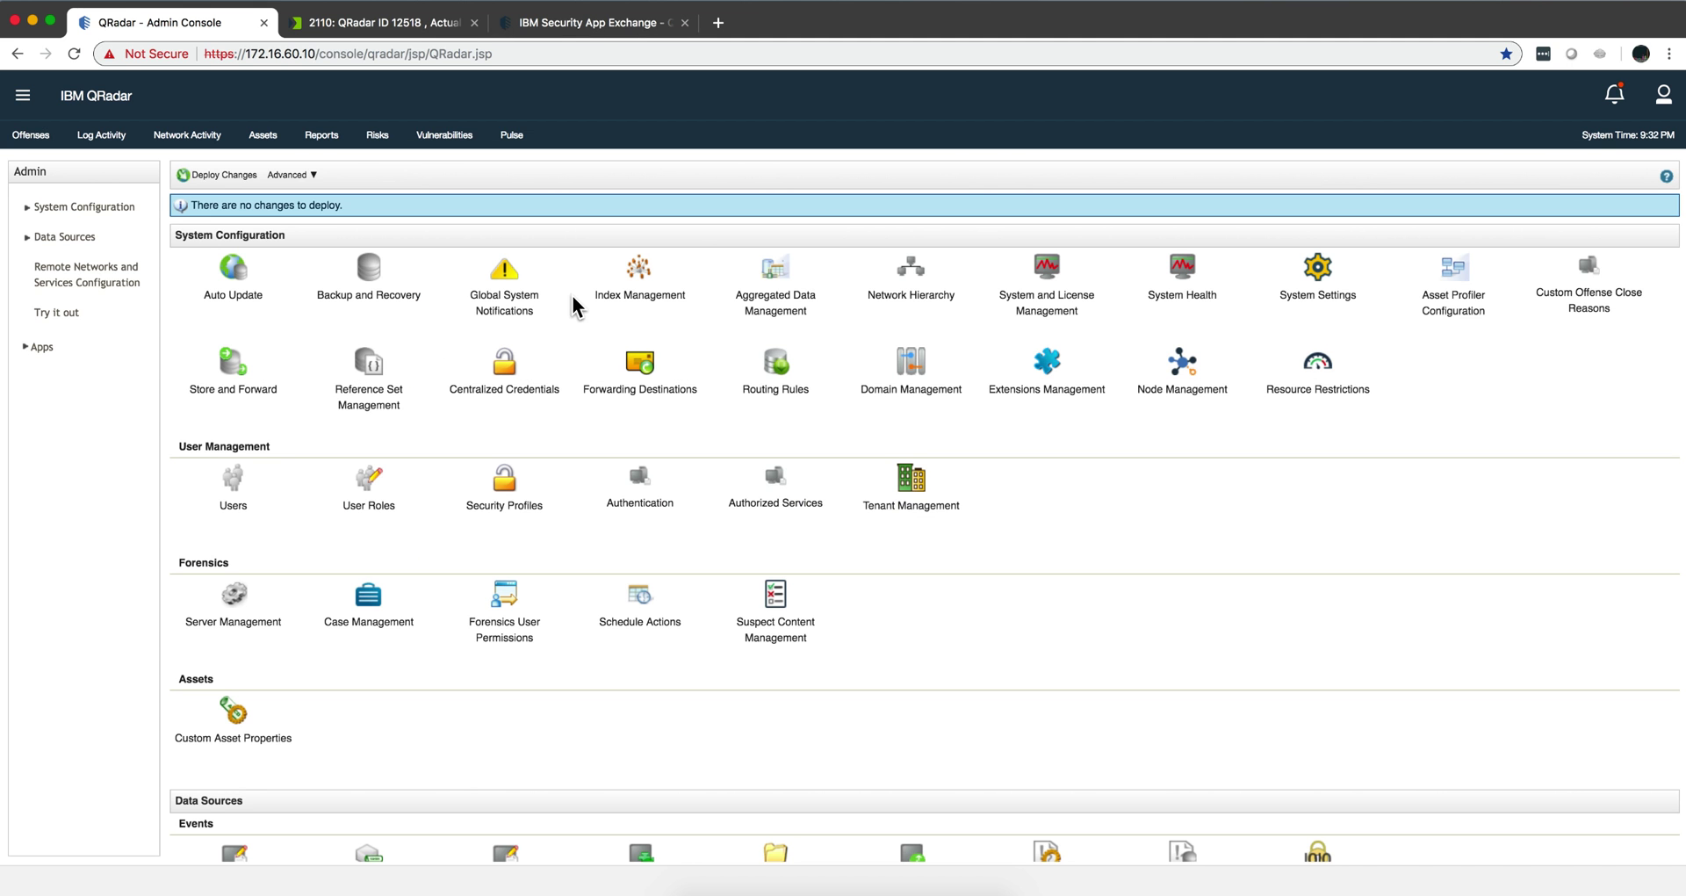
left_click(372, 379)
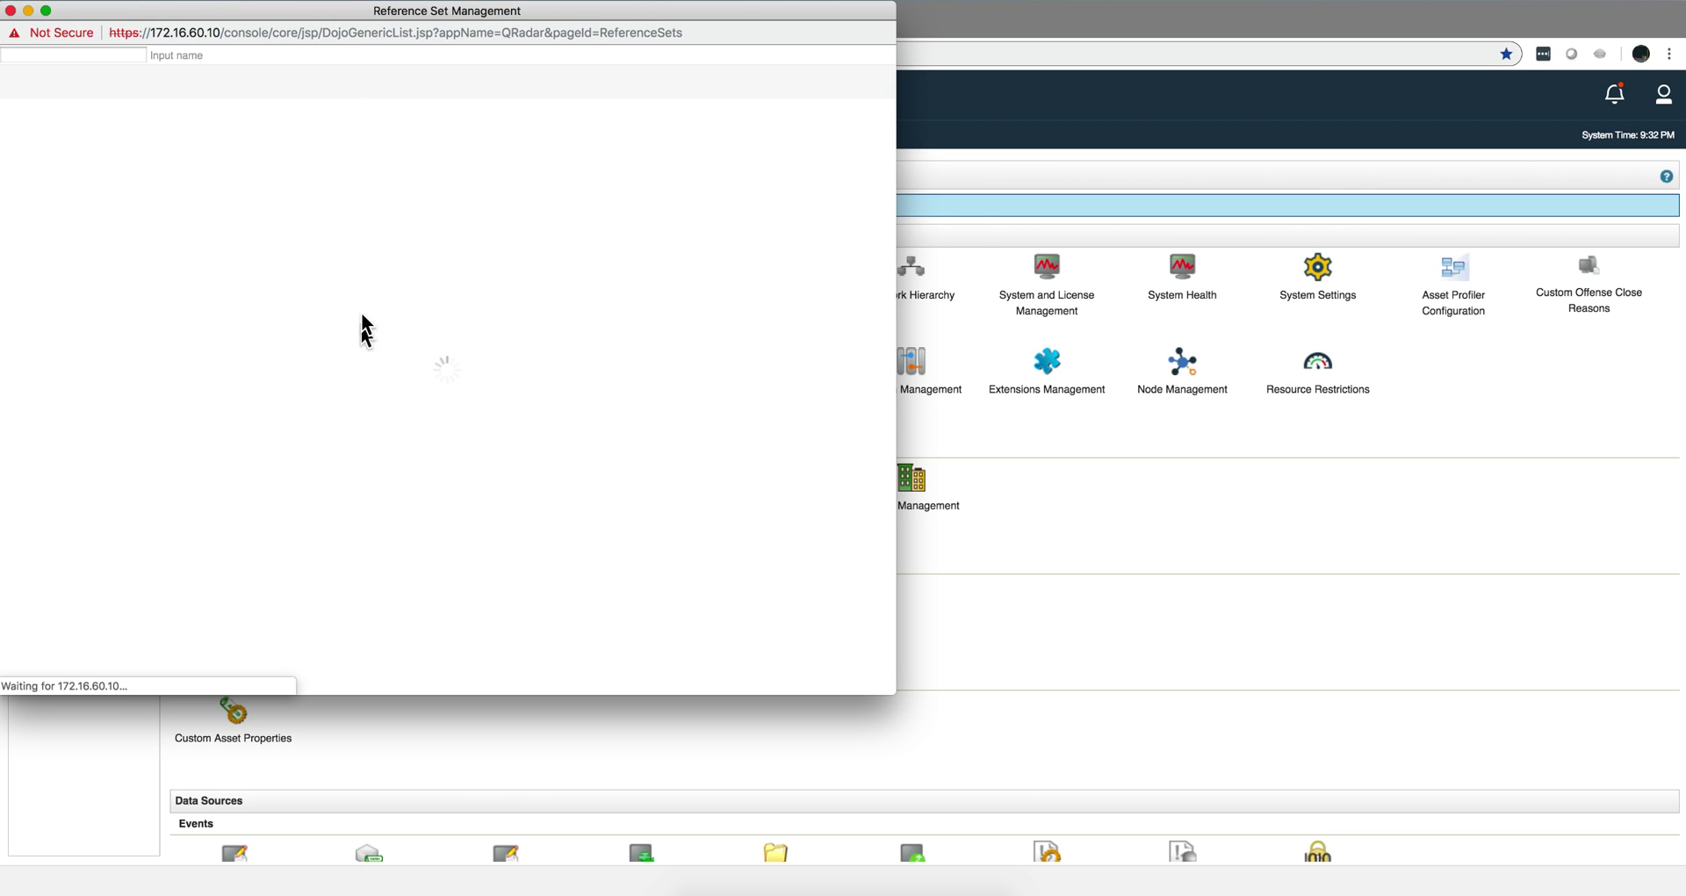
left_click(355, 63)
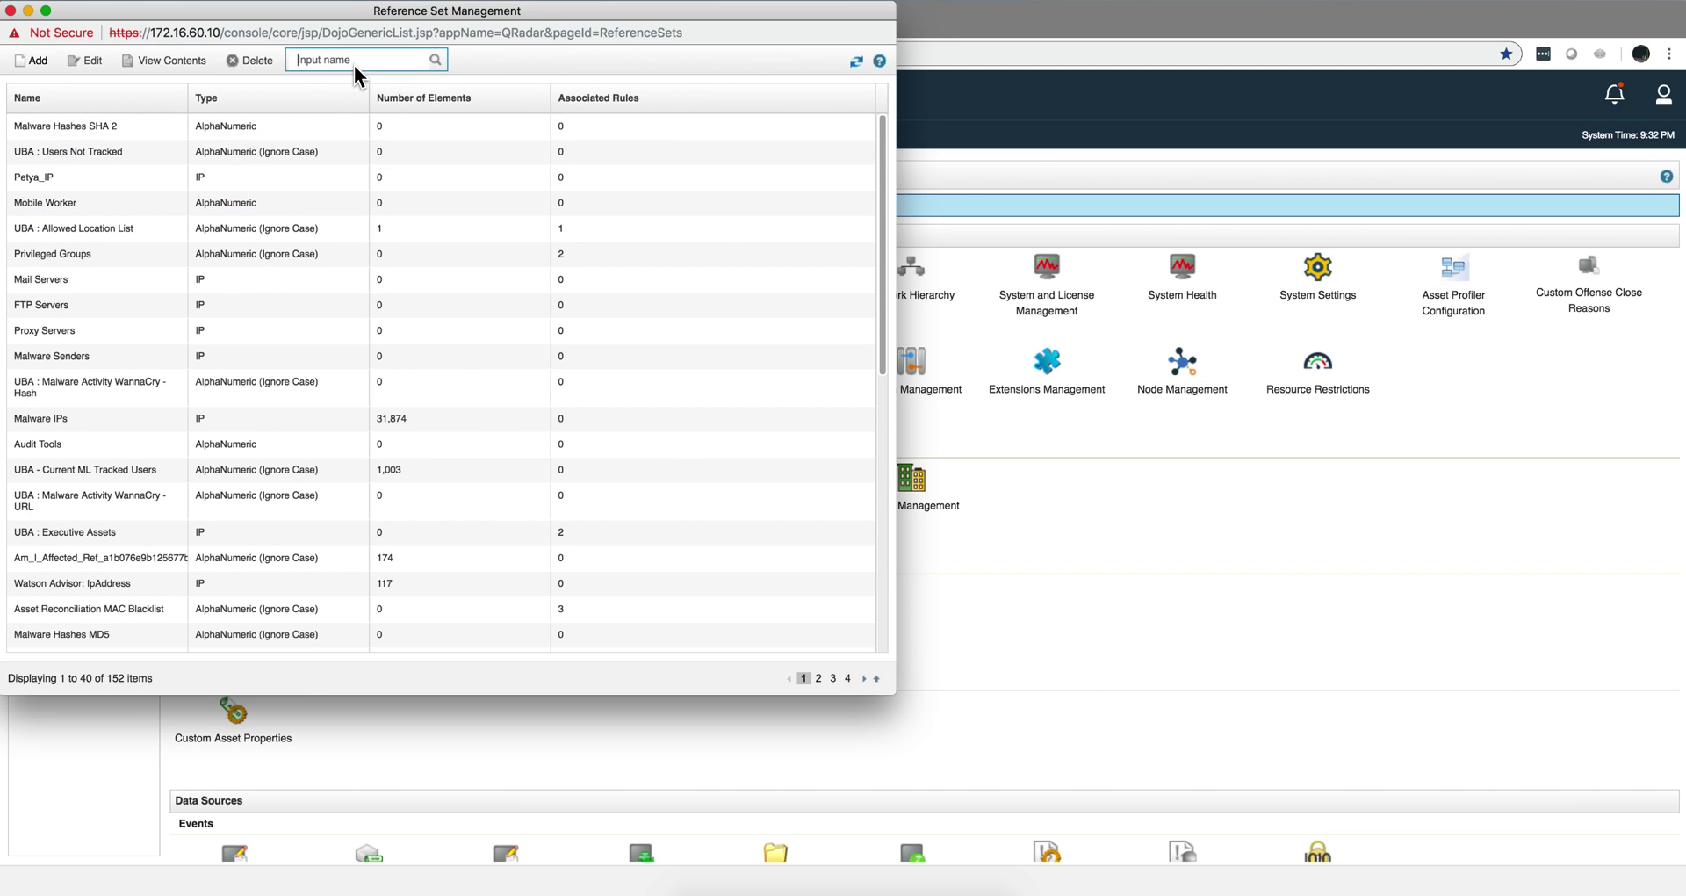
type("Sampl")
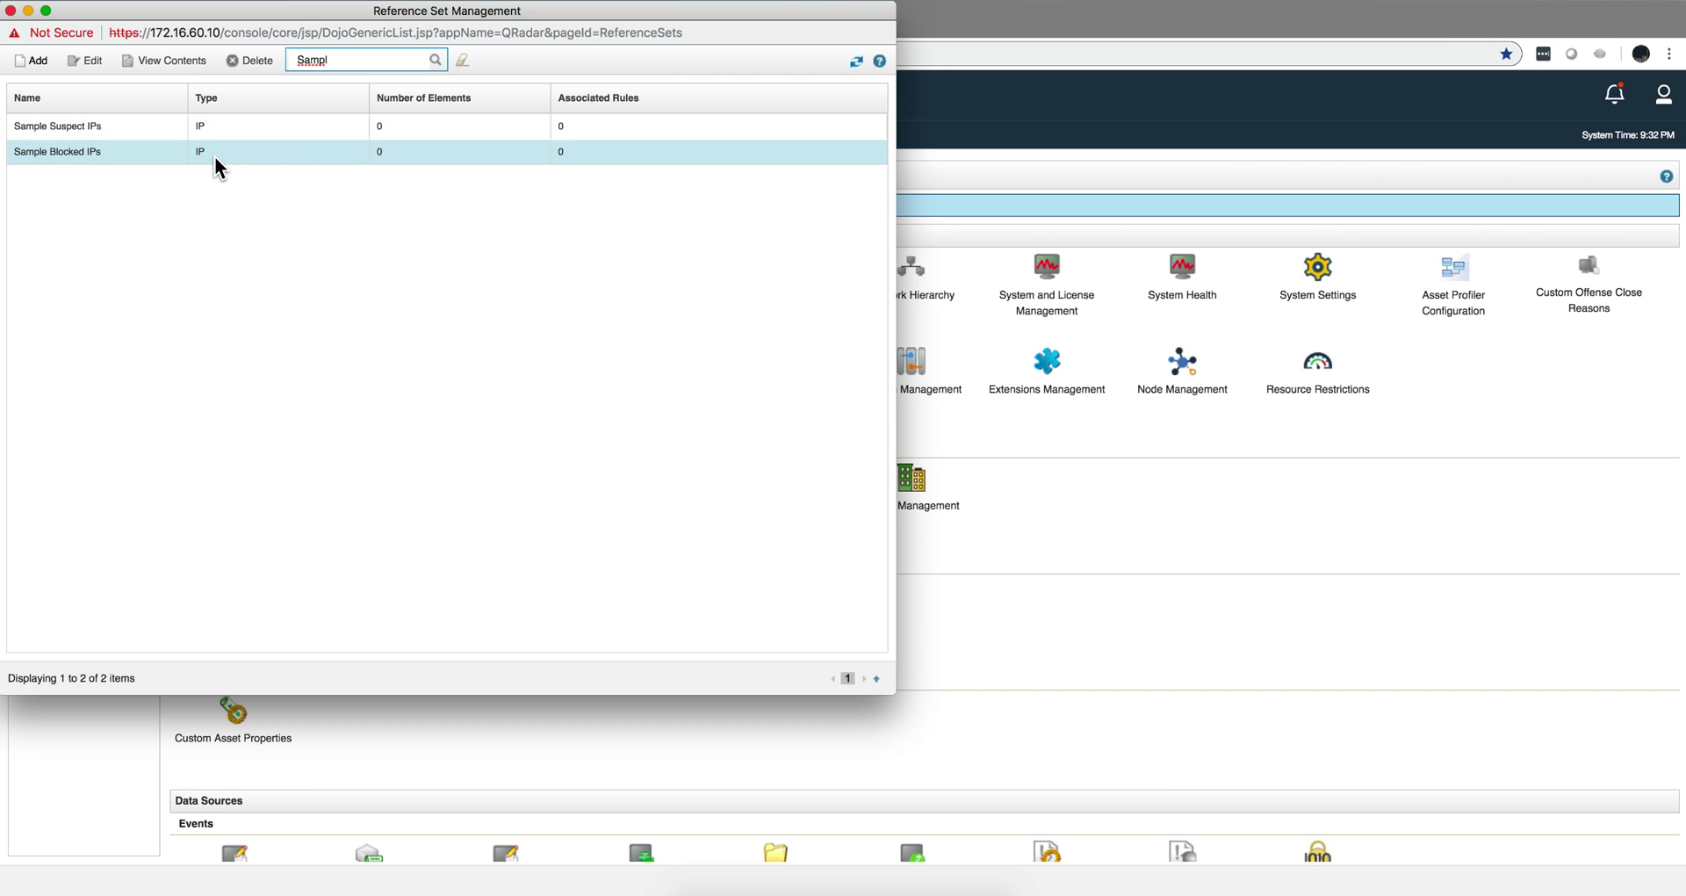
left_click(11, 11)
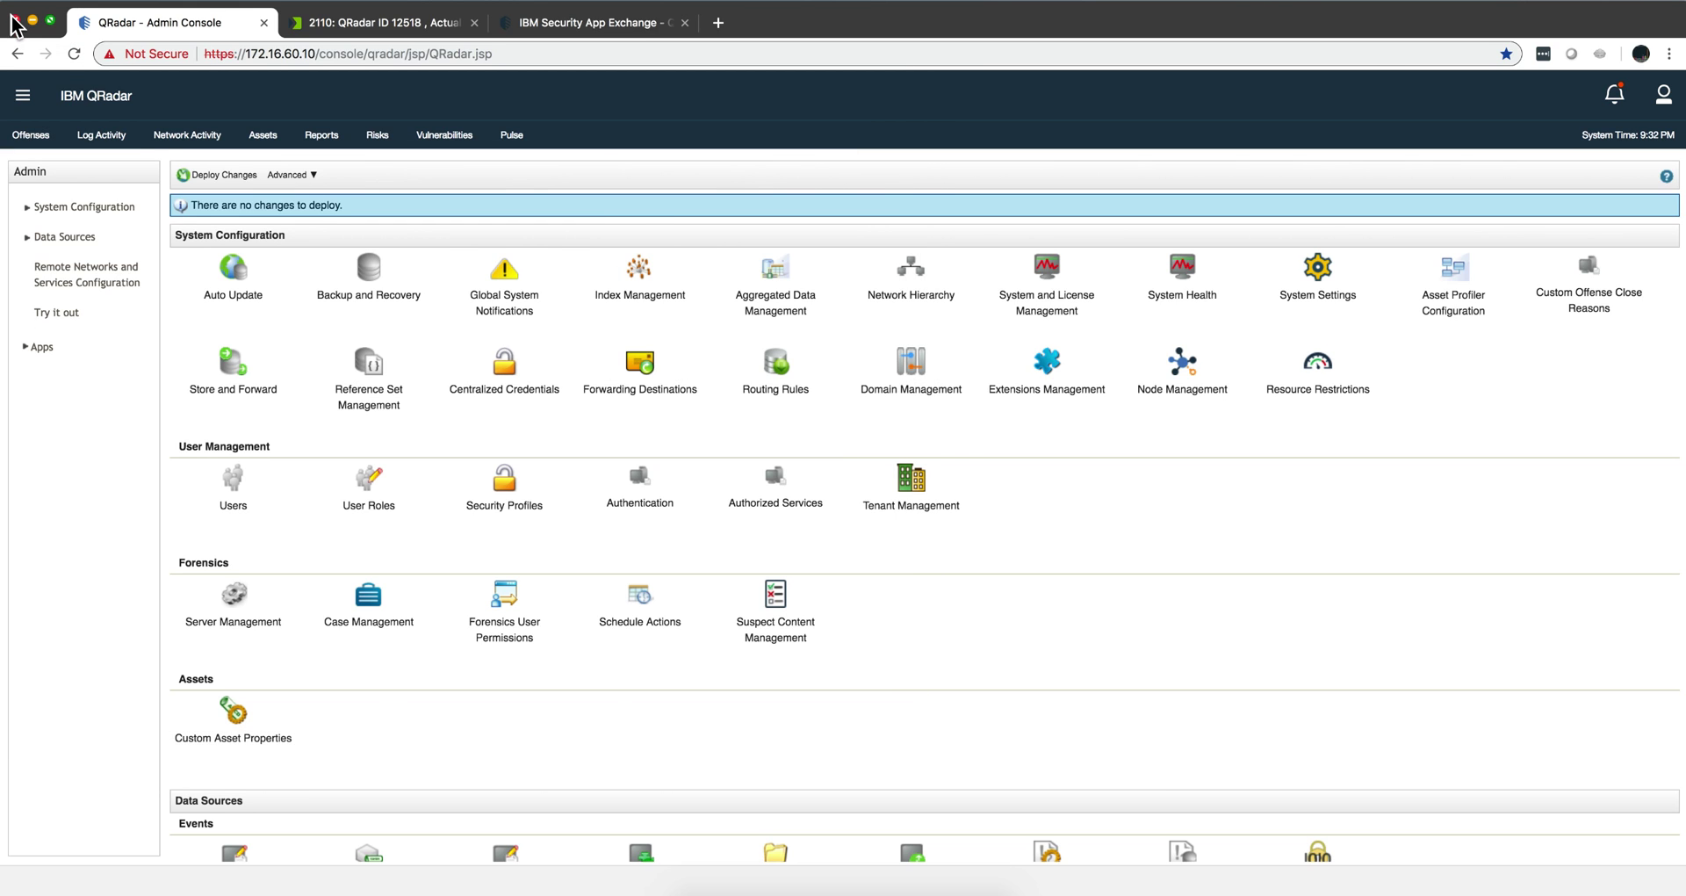
Run QRadar Add to Reference Set on incident 2110's IP artifact 10.103.22.188.
left_click(365, 23)
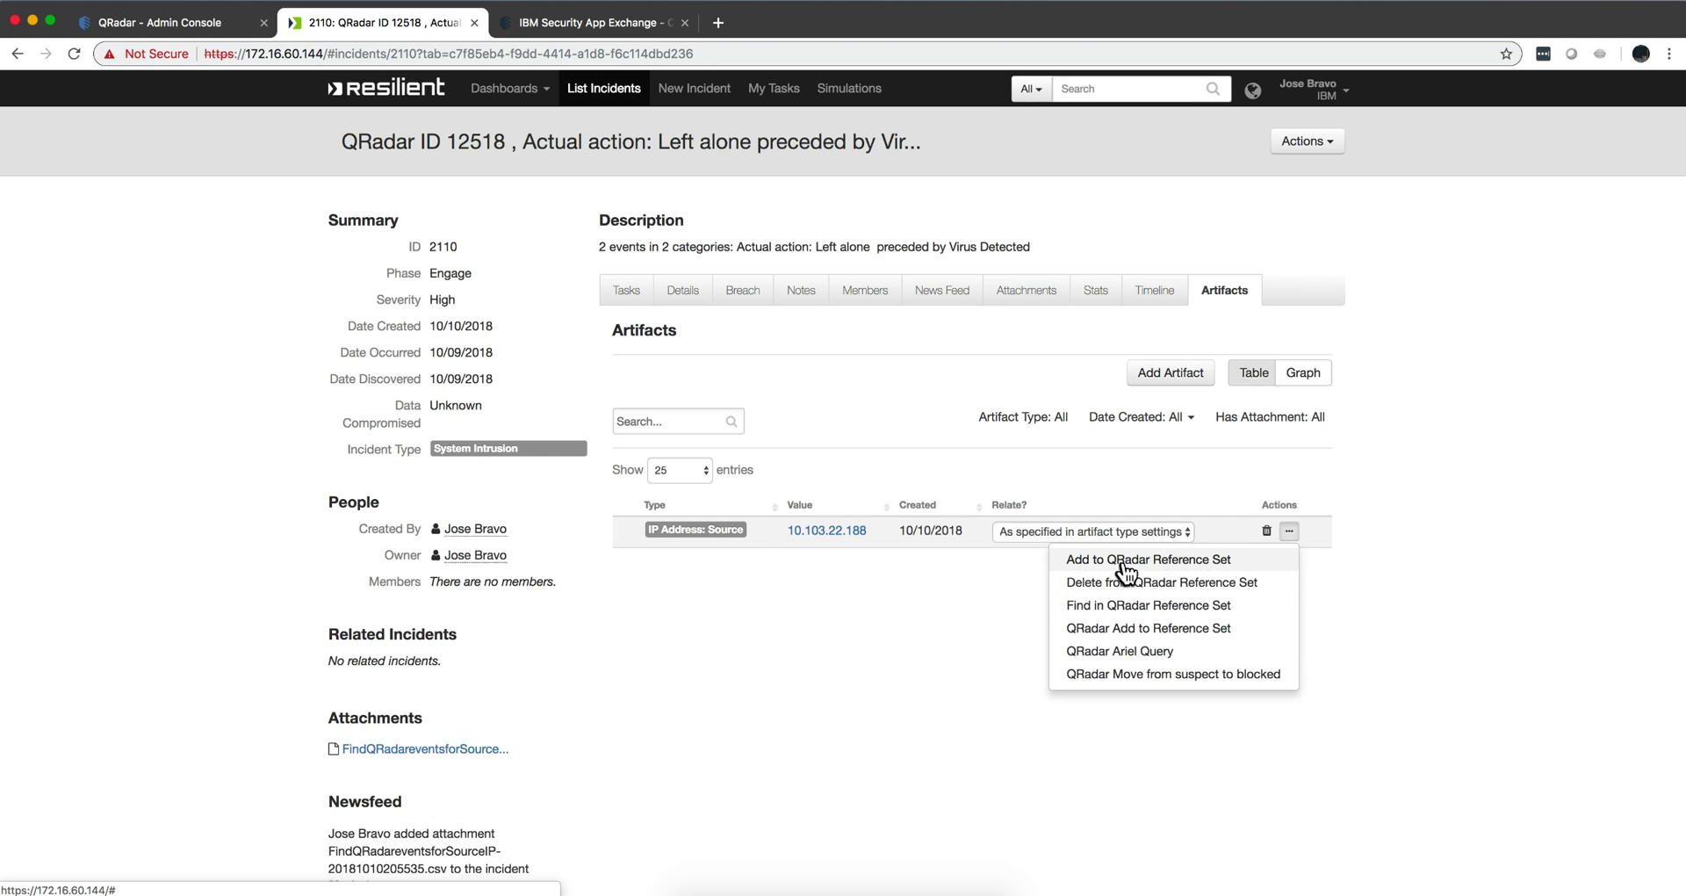
left_click(1120, 635)
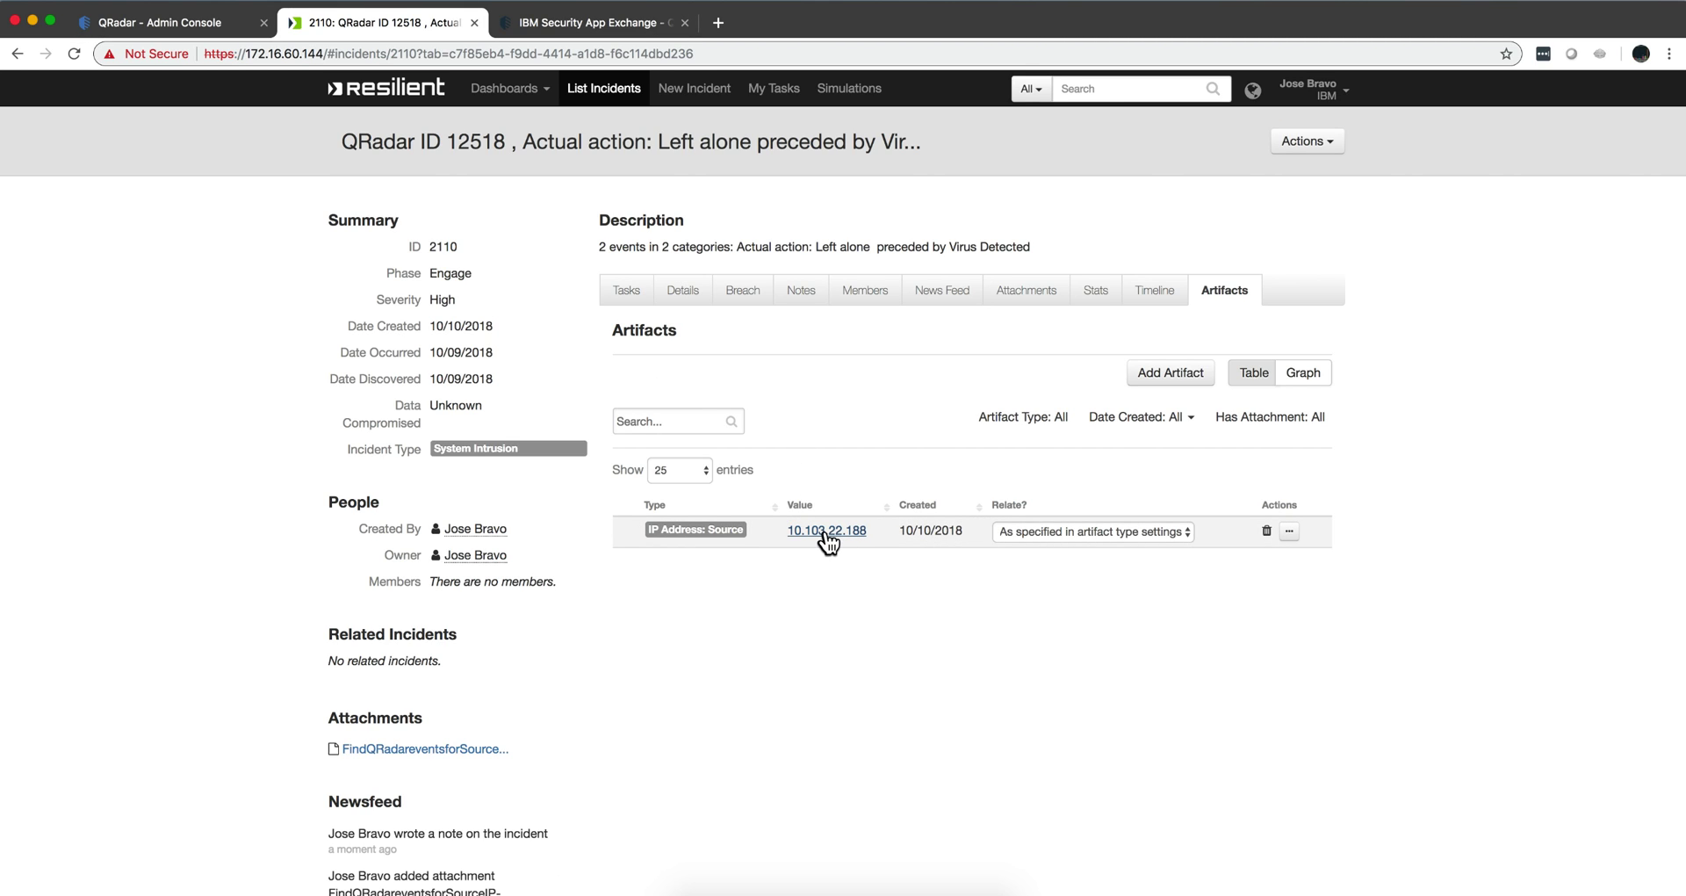
Filter reference sets by 'sampl' and confirm Sample Blocked IPs now contains 10.103.22.188.
left_click(180, 25)
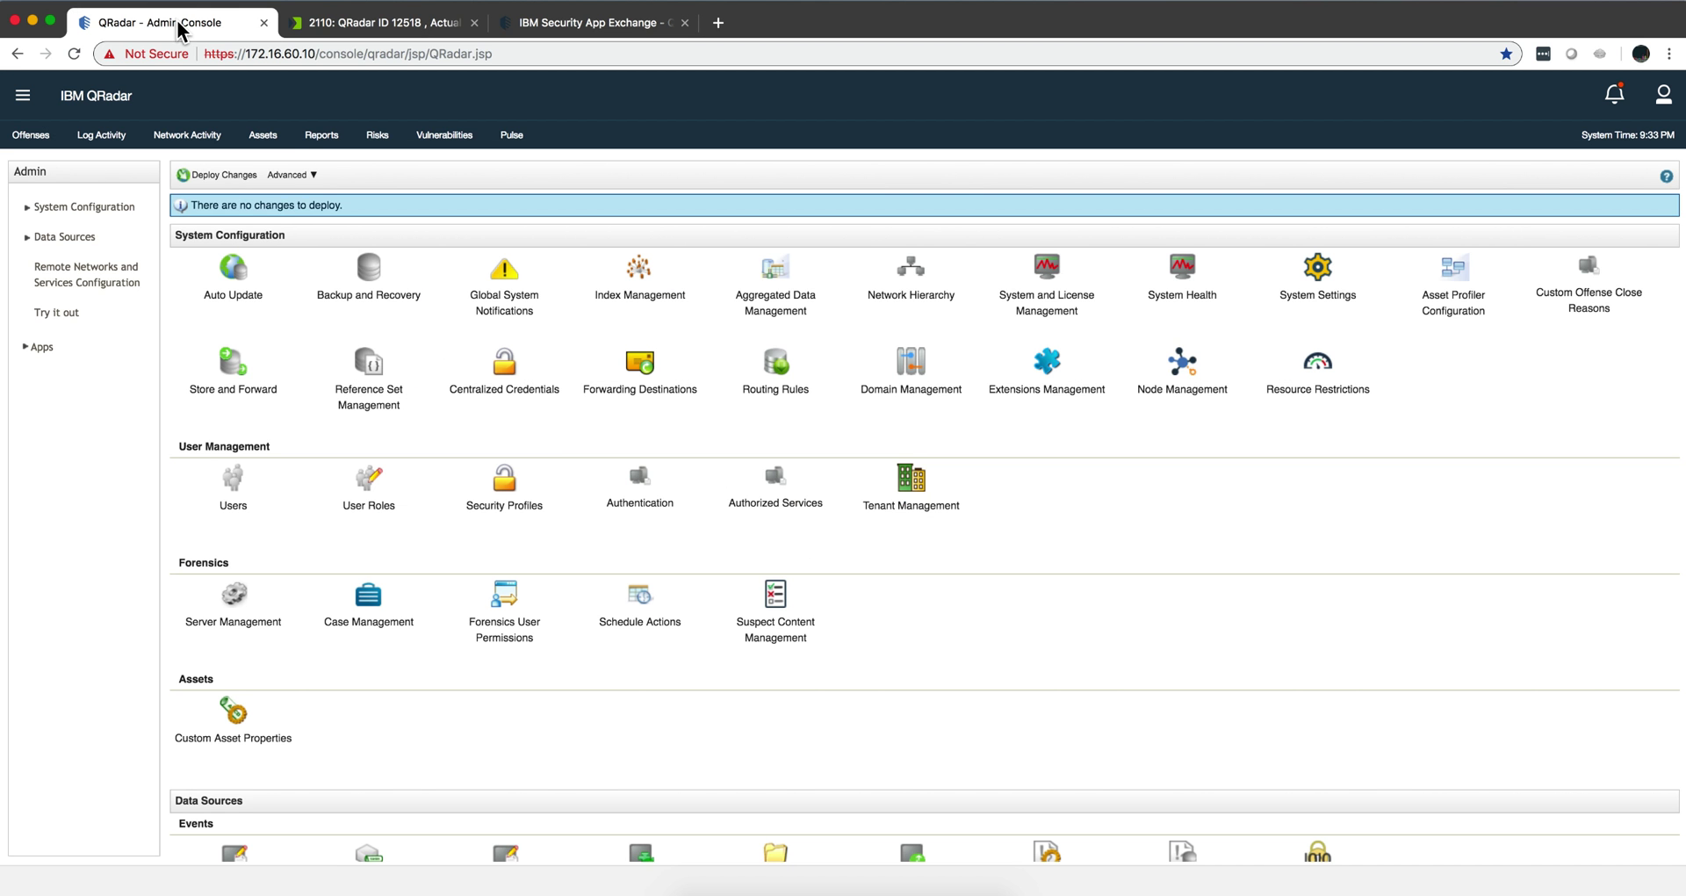
left_click(373, 387)
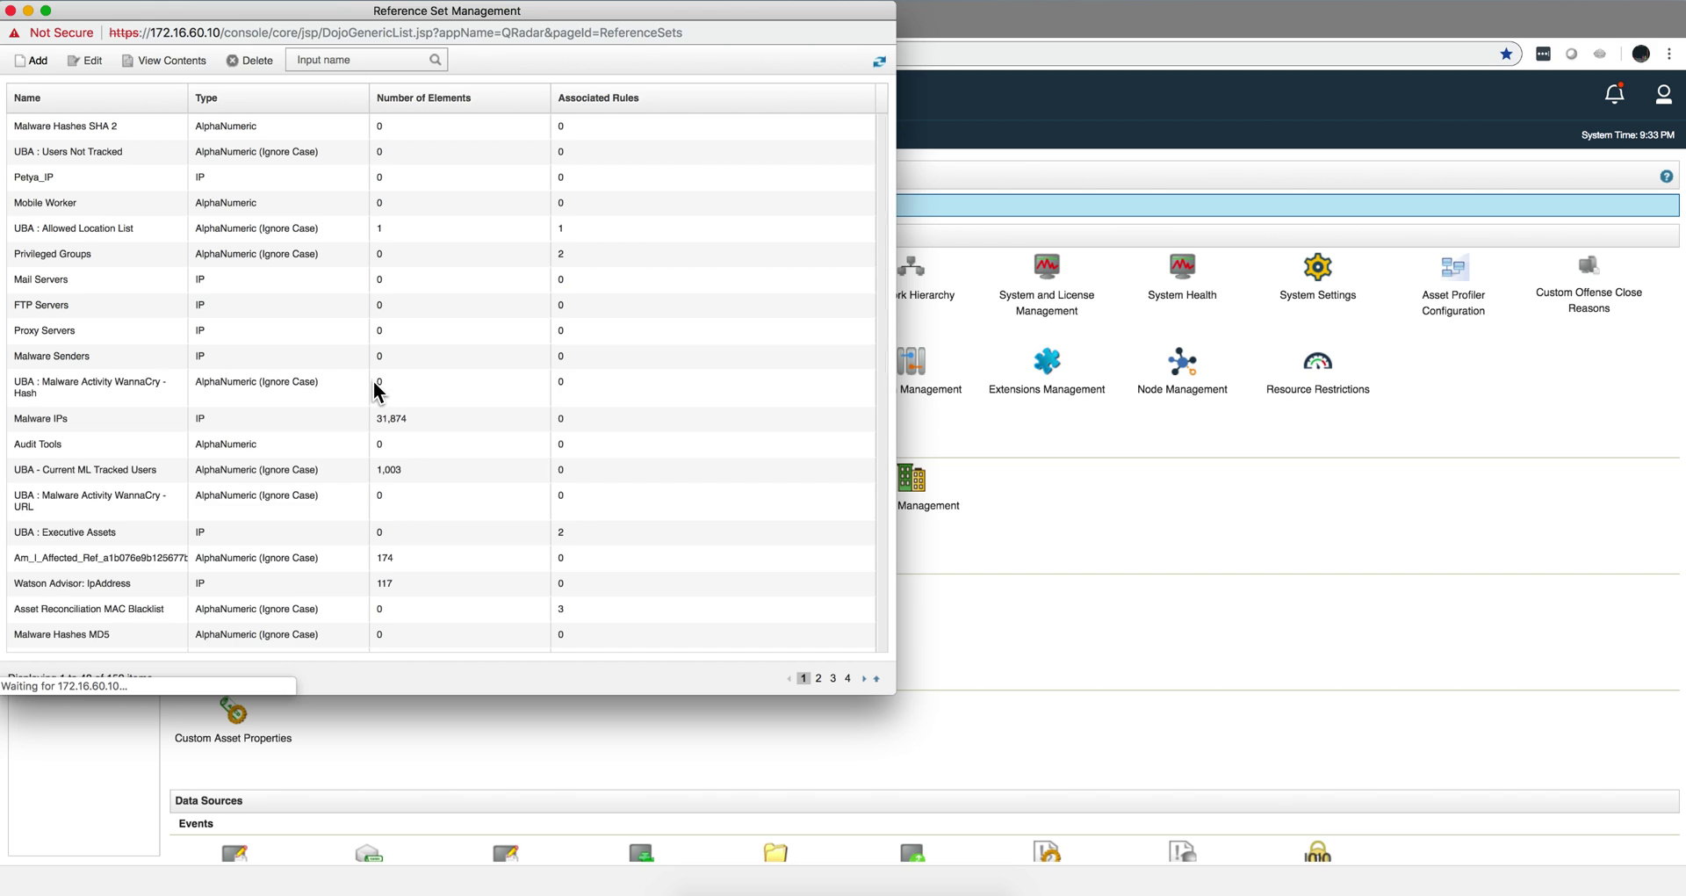
left_click(352, 56)
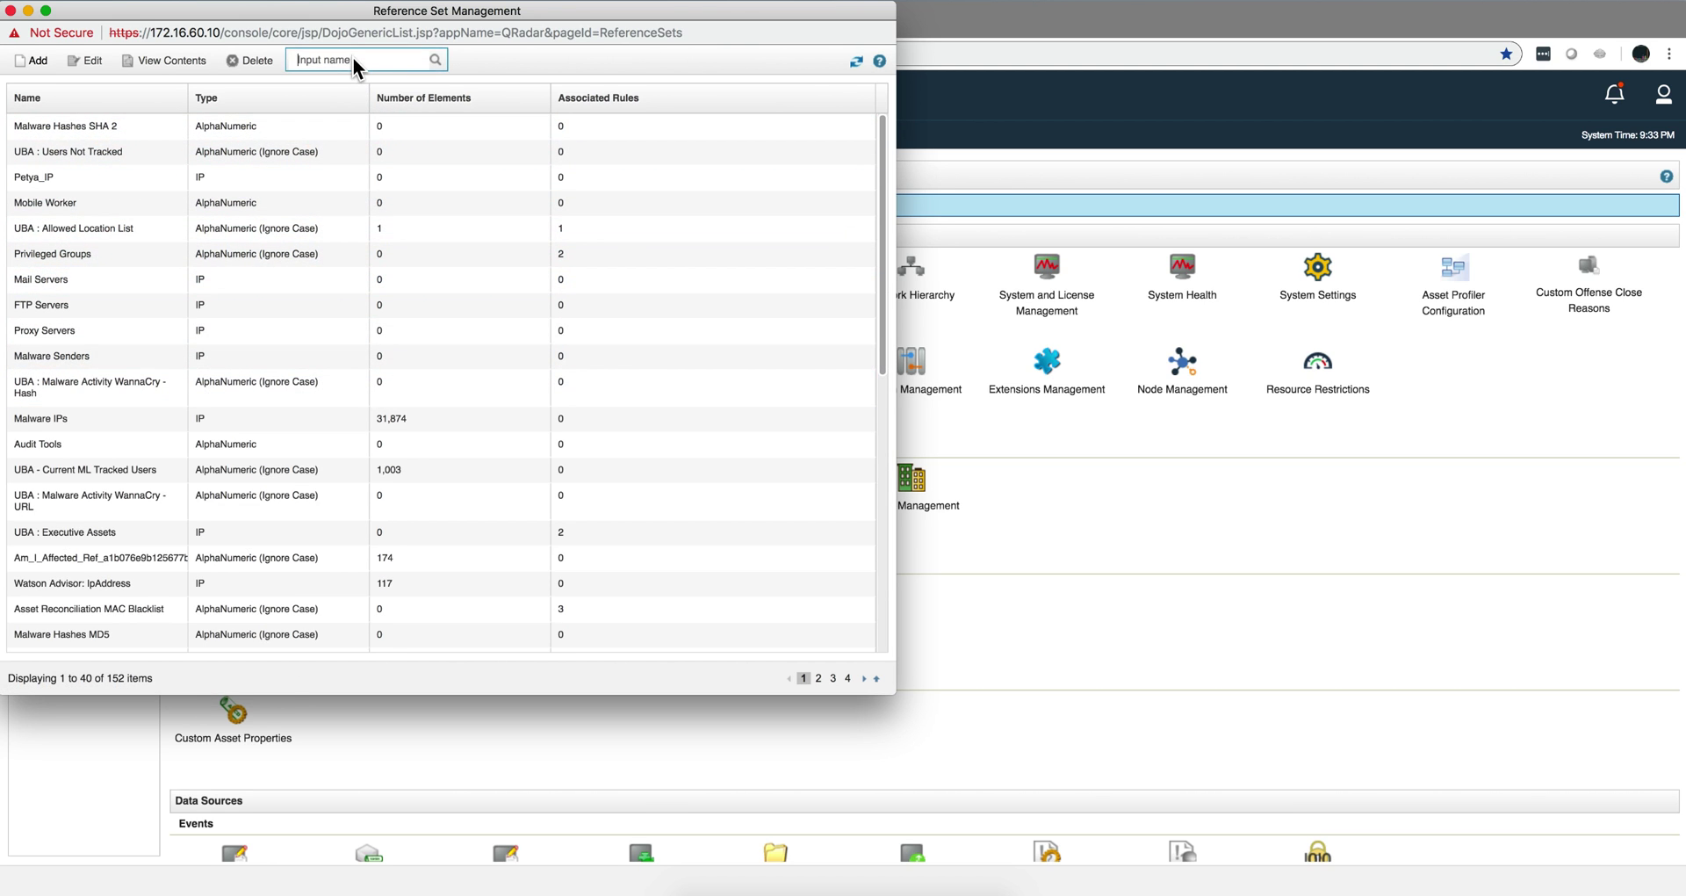
type("sampl")
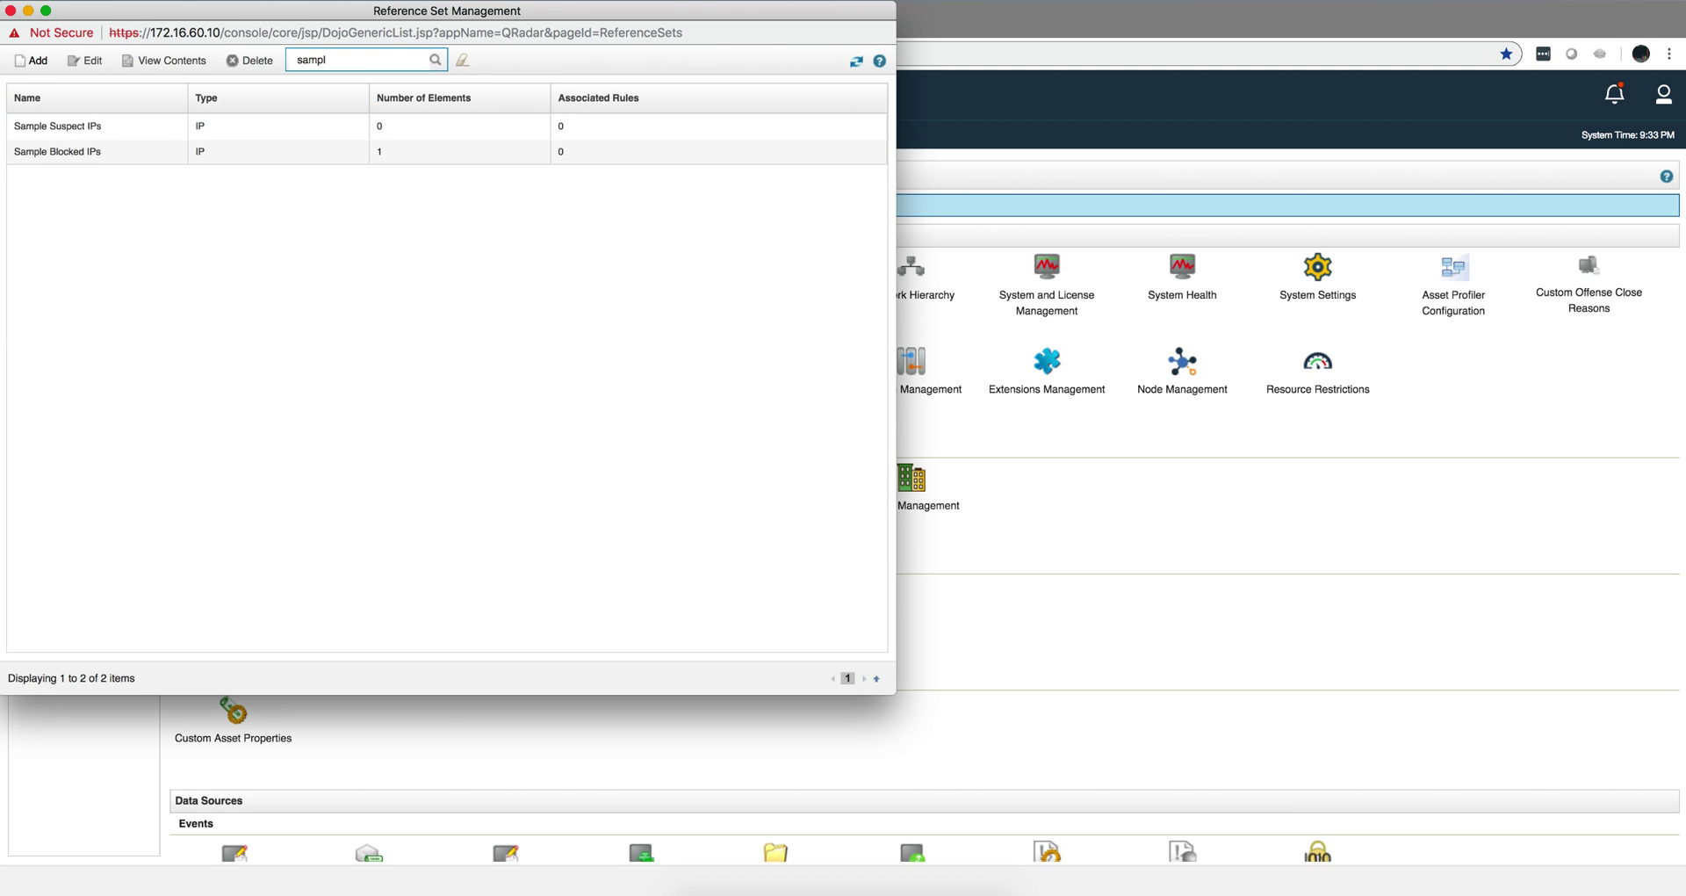
left_click(177, 160)
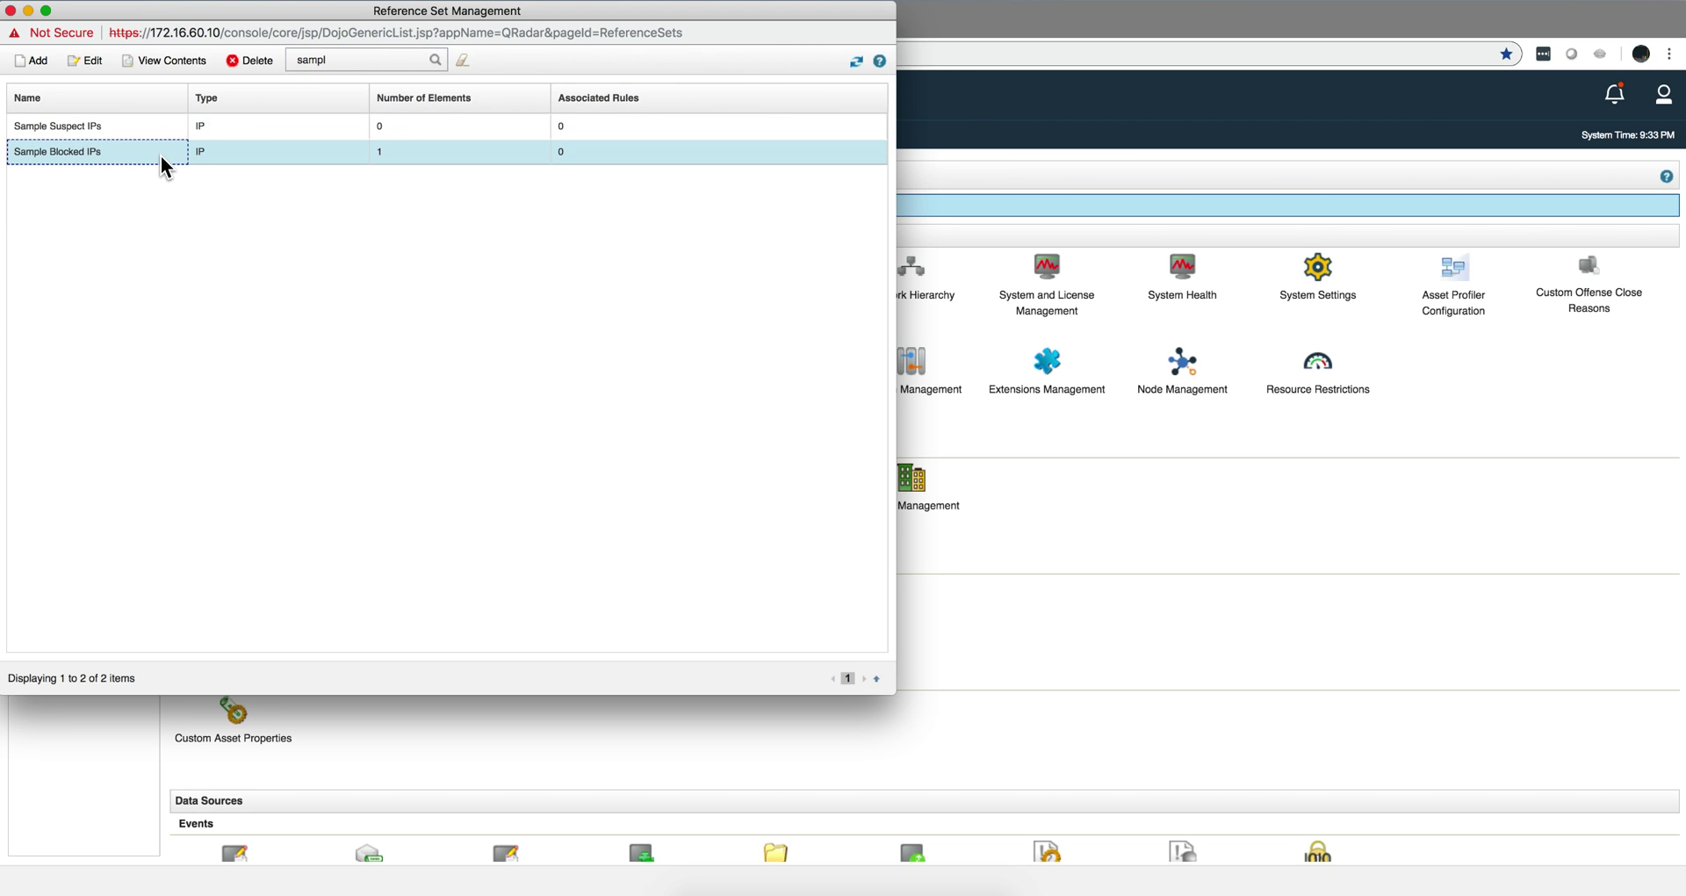
double_click(102, 151)
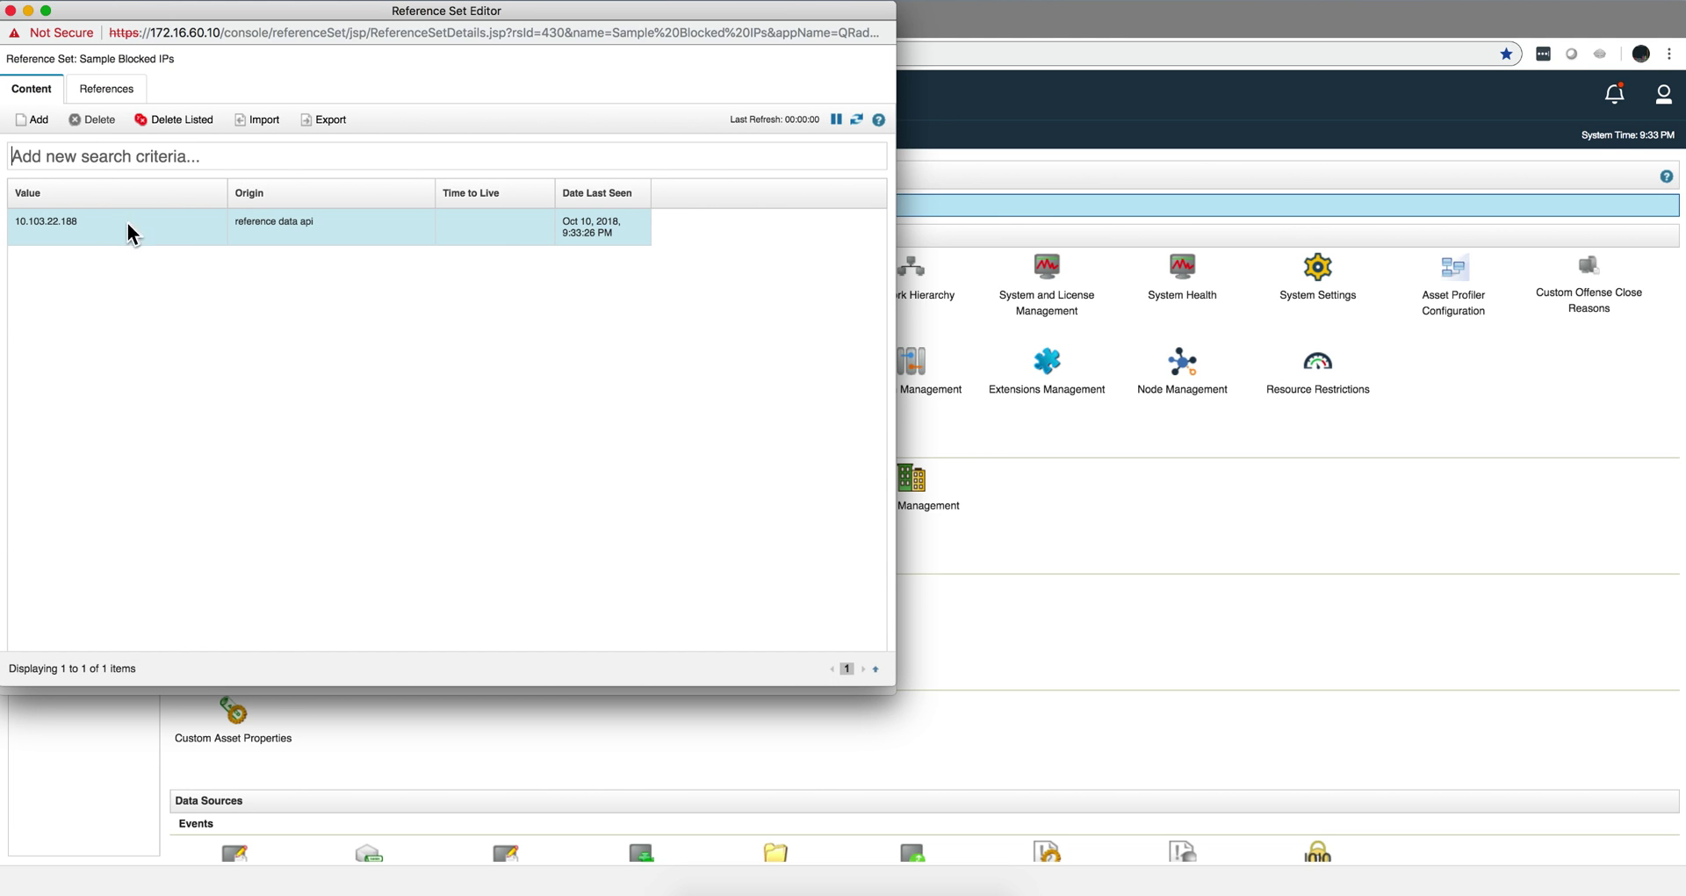
key("super+bracketleft")
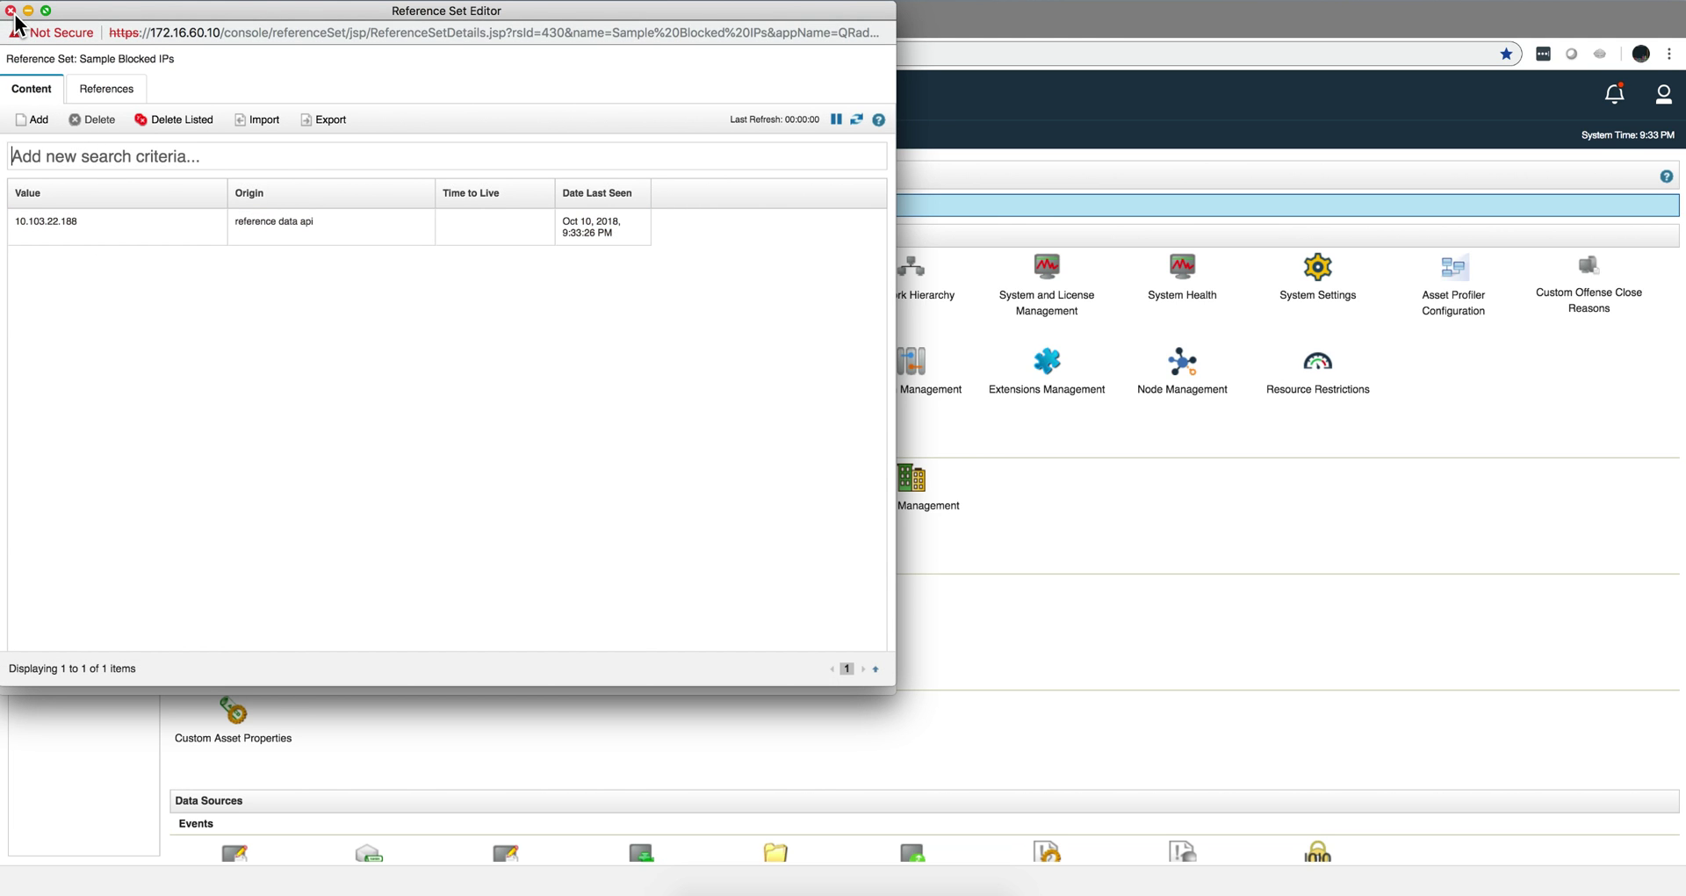
Close the reference set window and run QRadar Move from suspect to blocked on 10.103.22.188.
left_click(12, 11)
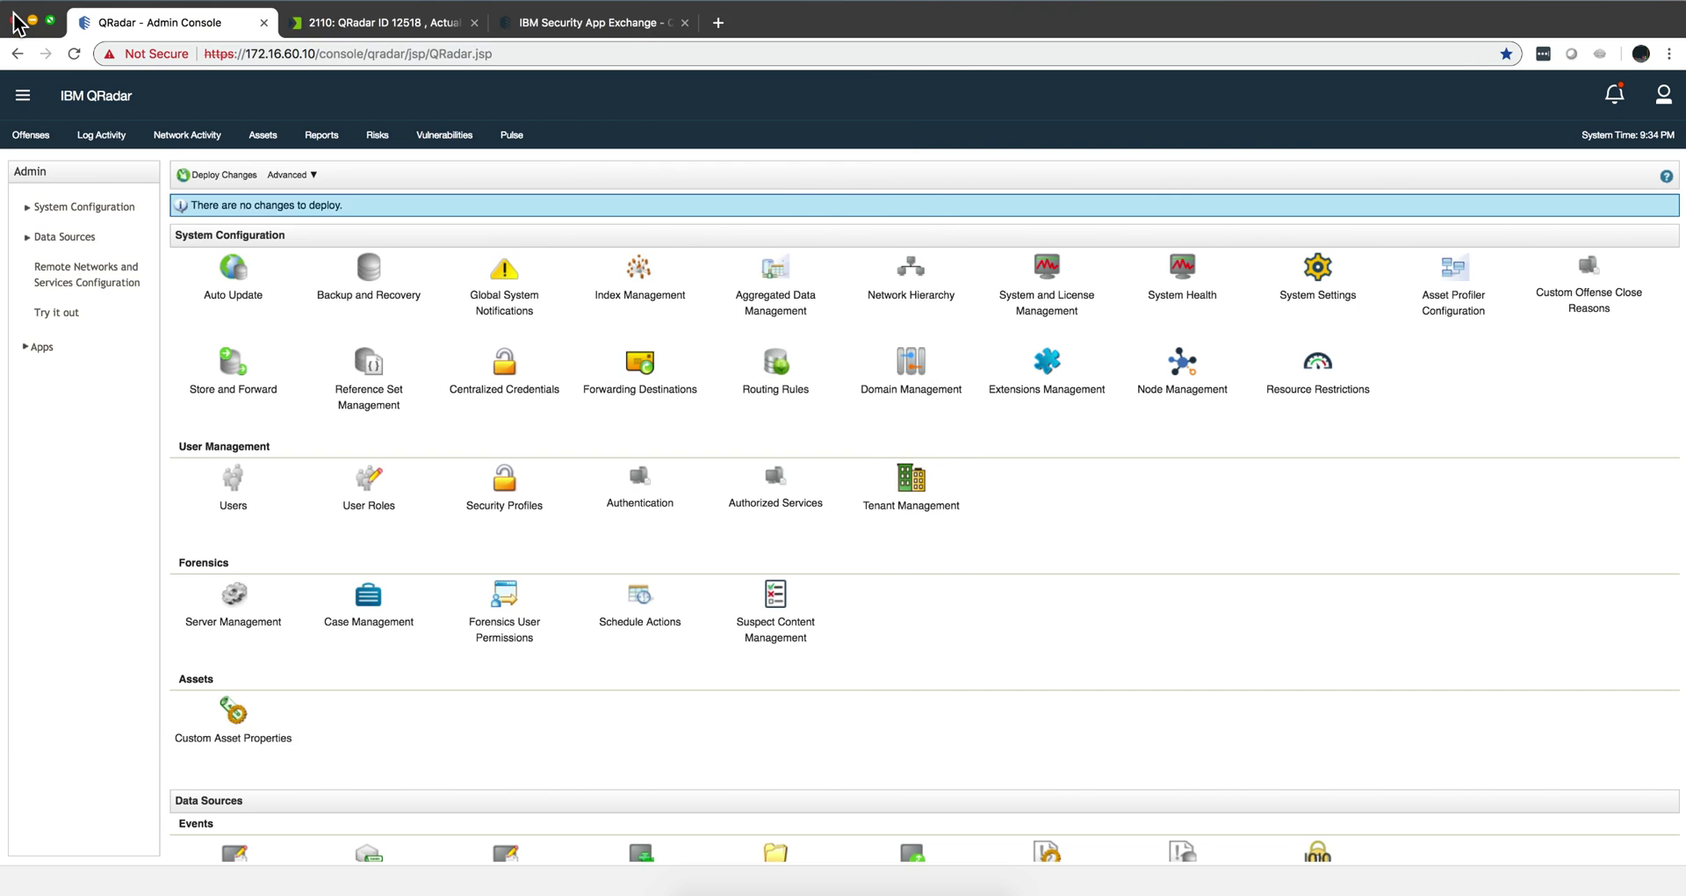
left_click(364, 23)
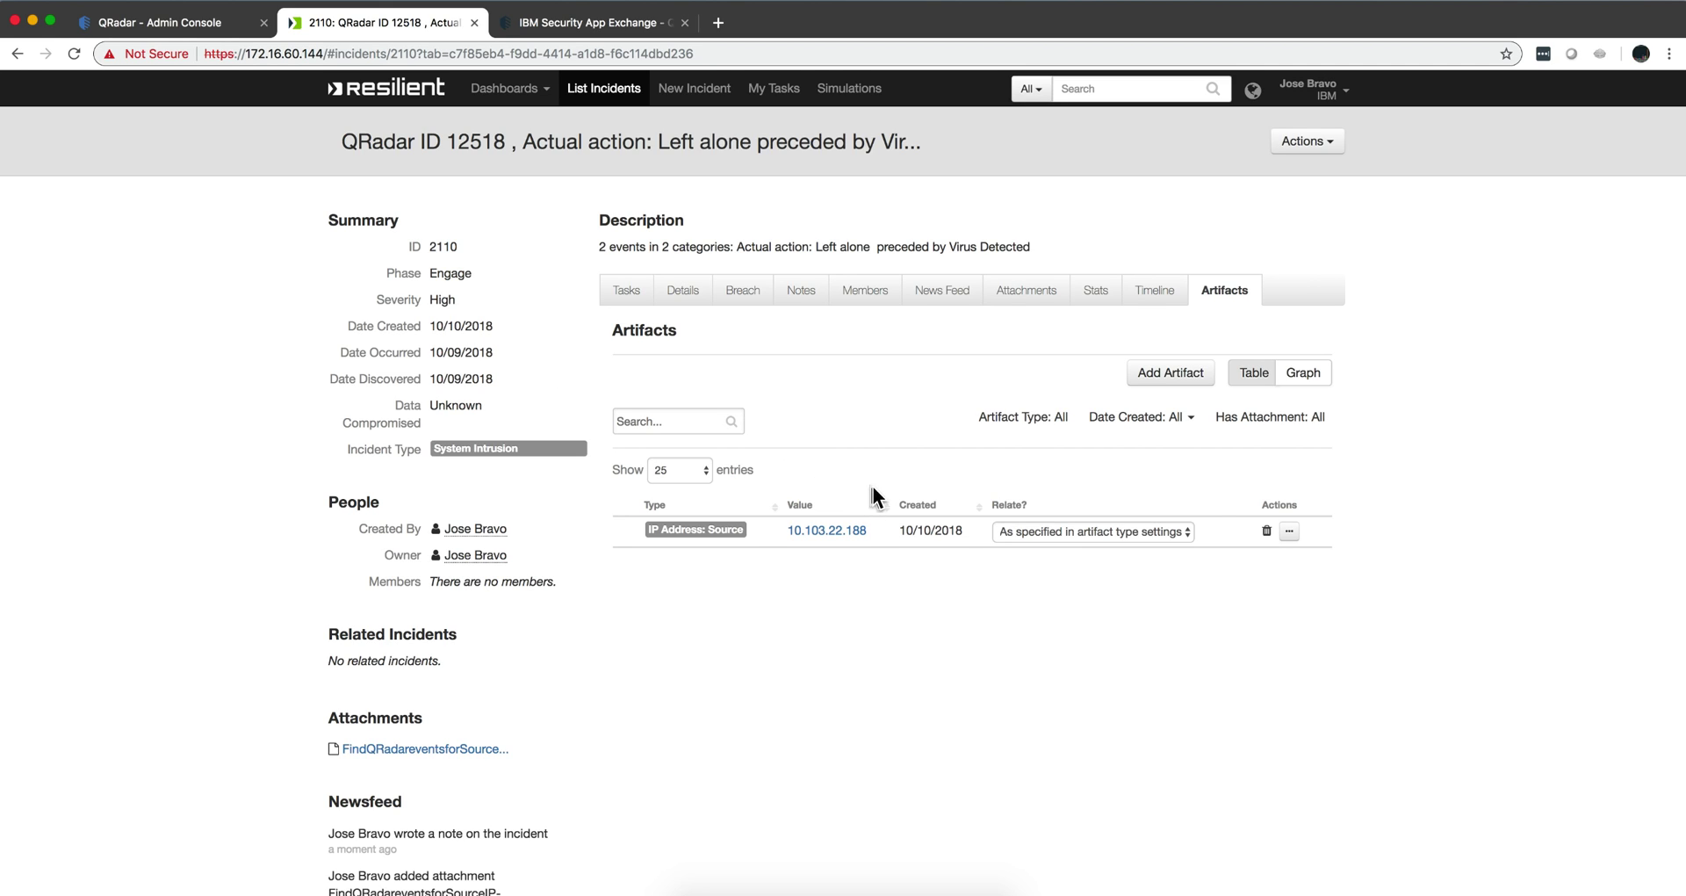
left_click(1293, 532)
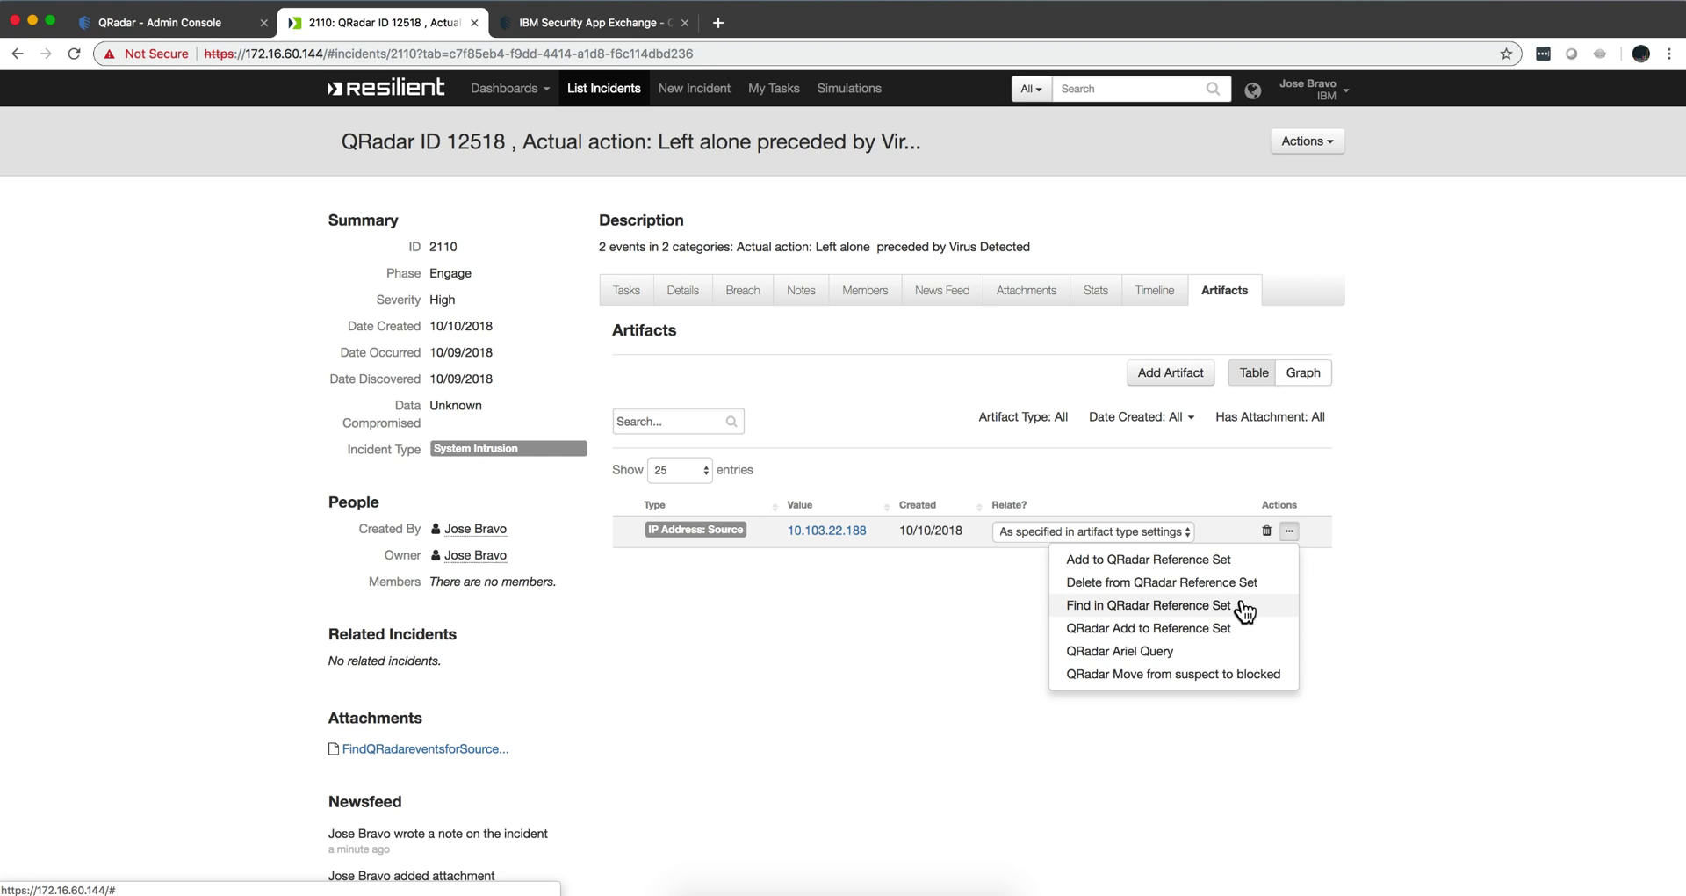
left_click(1233, 674)
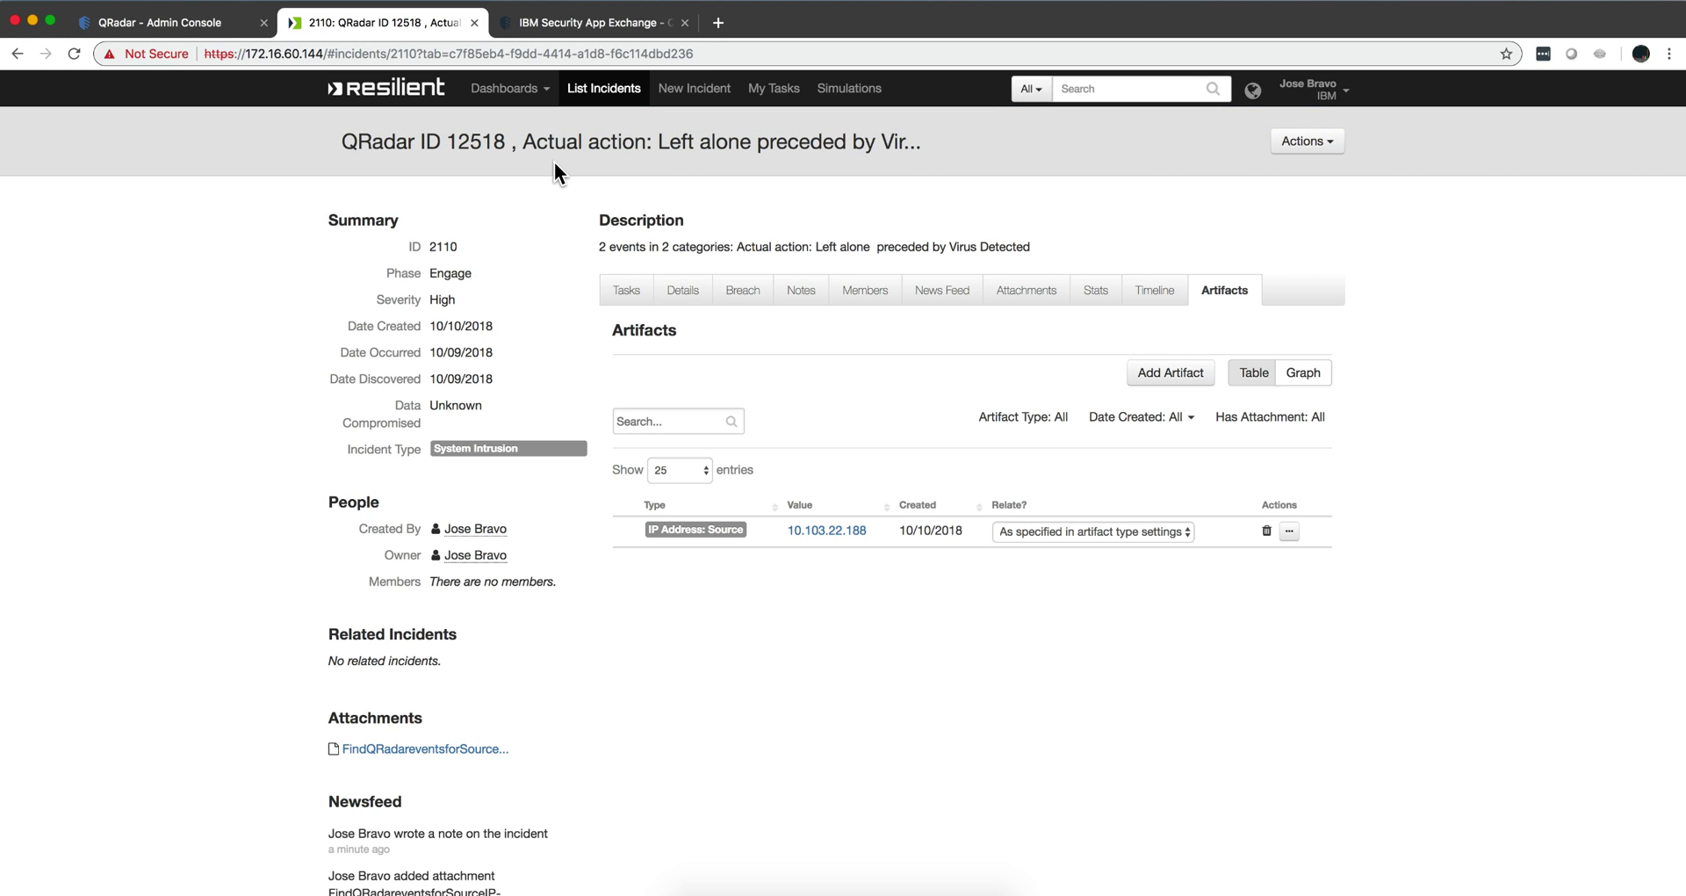
key("ctrl+shift+Tab")
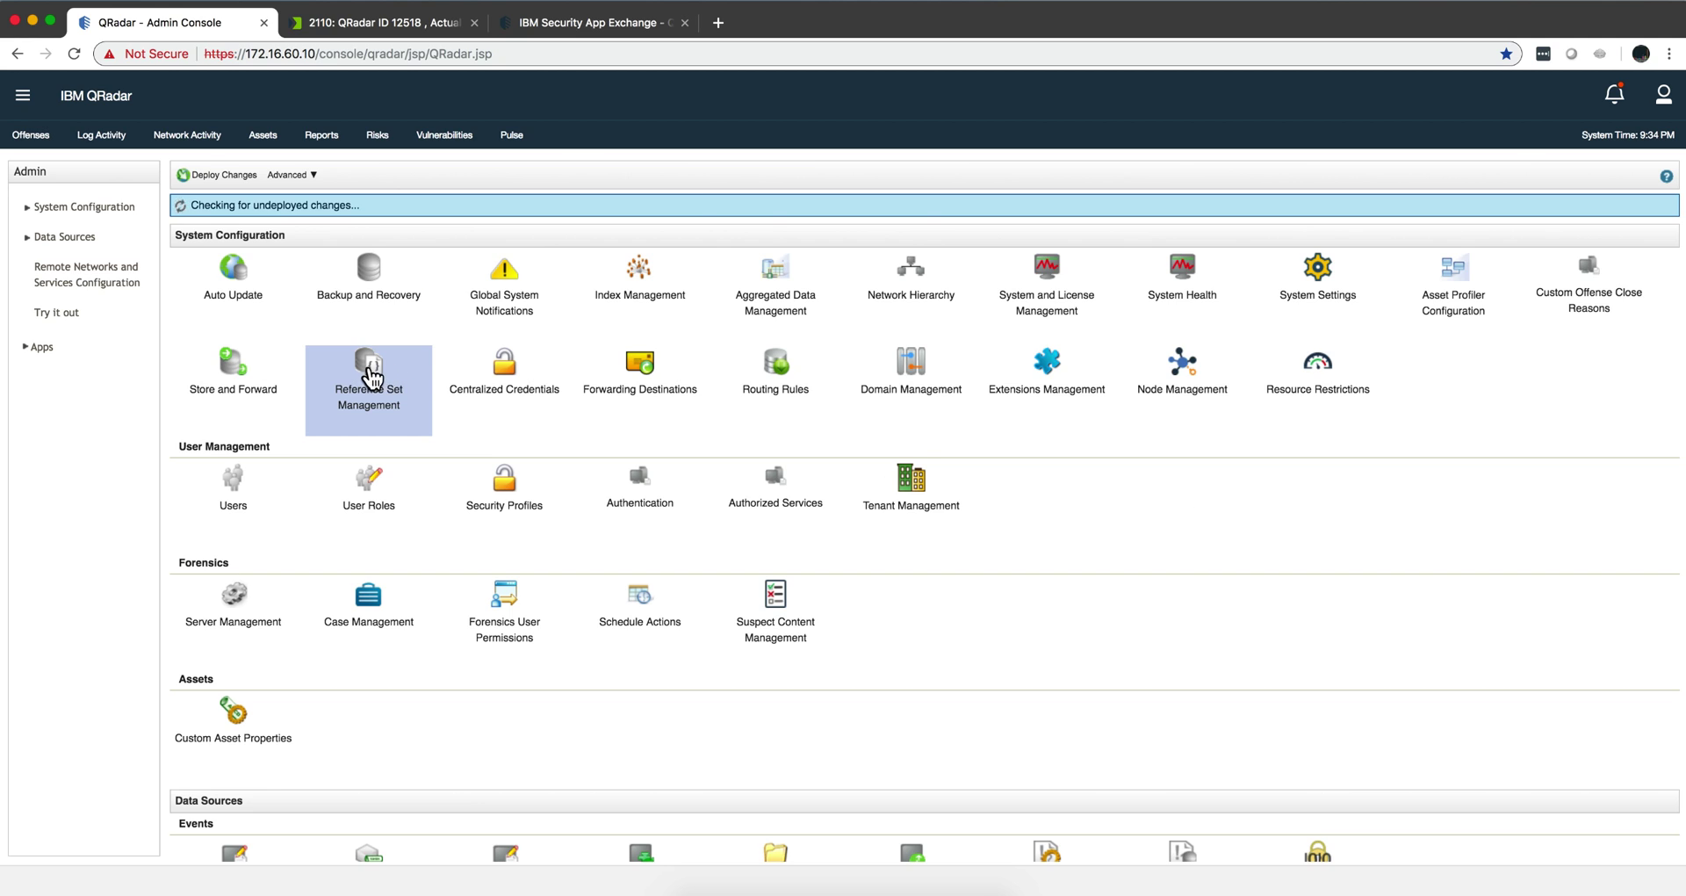
left_click(370, 369)
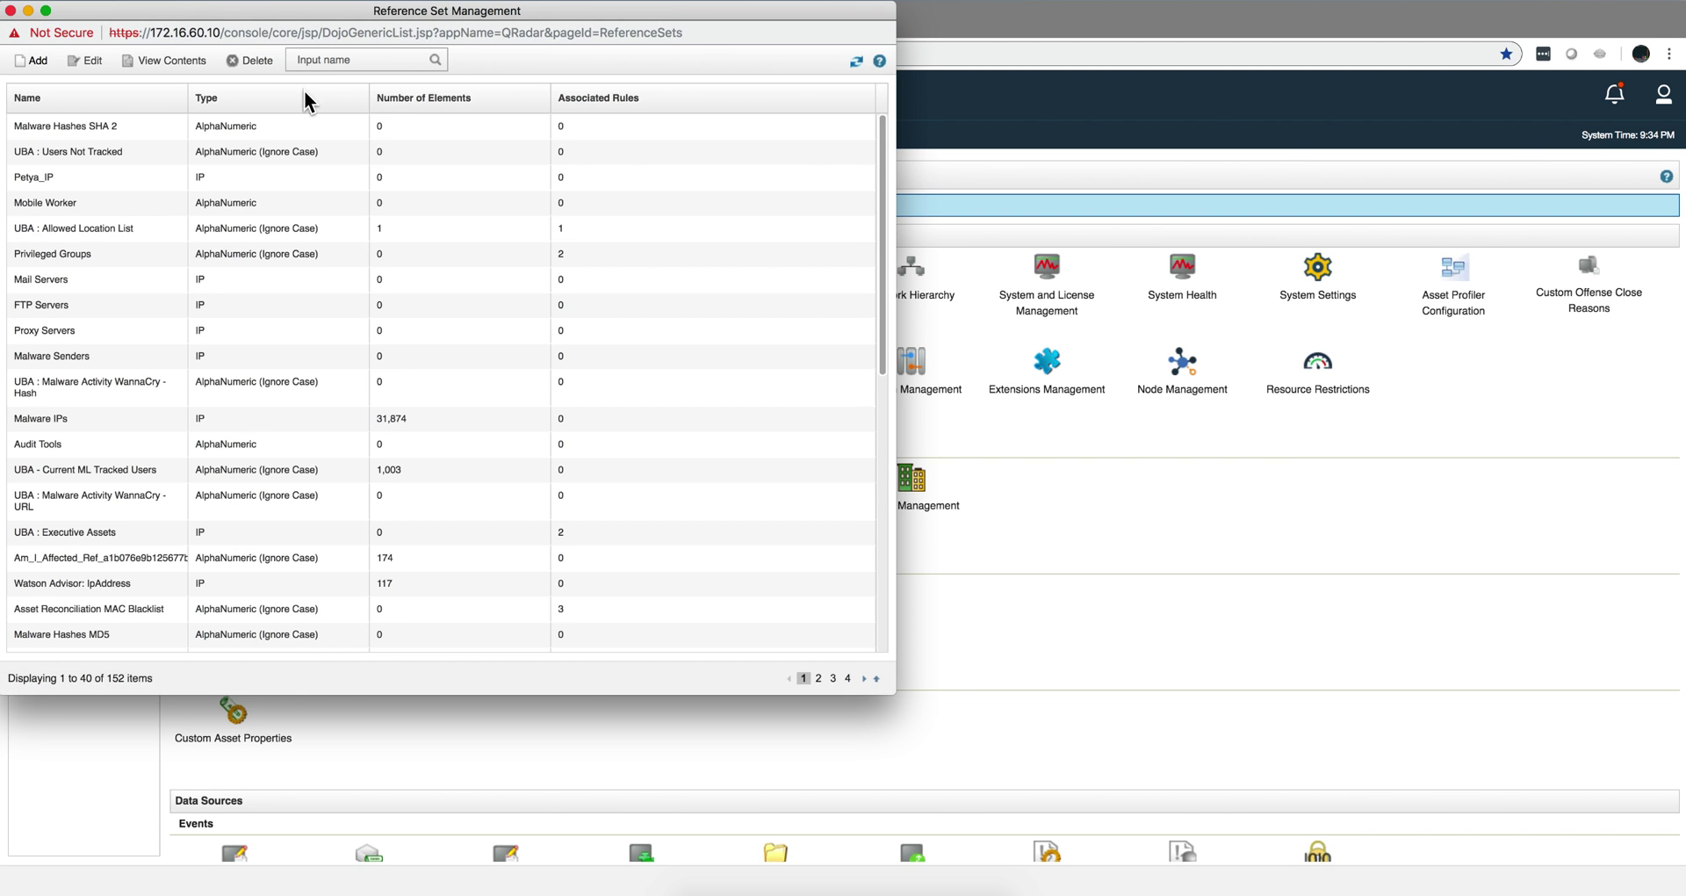
left_click(330, 55)
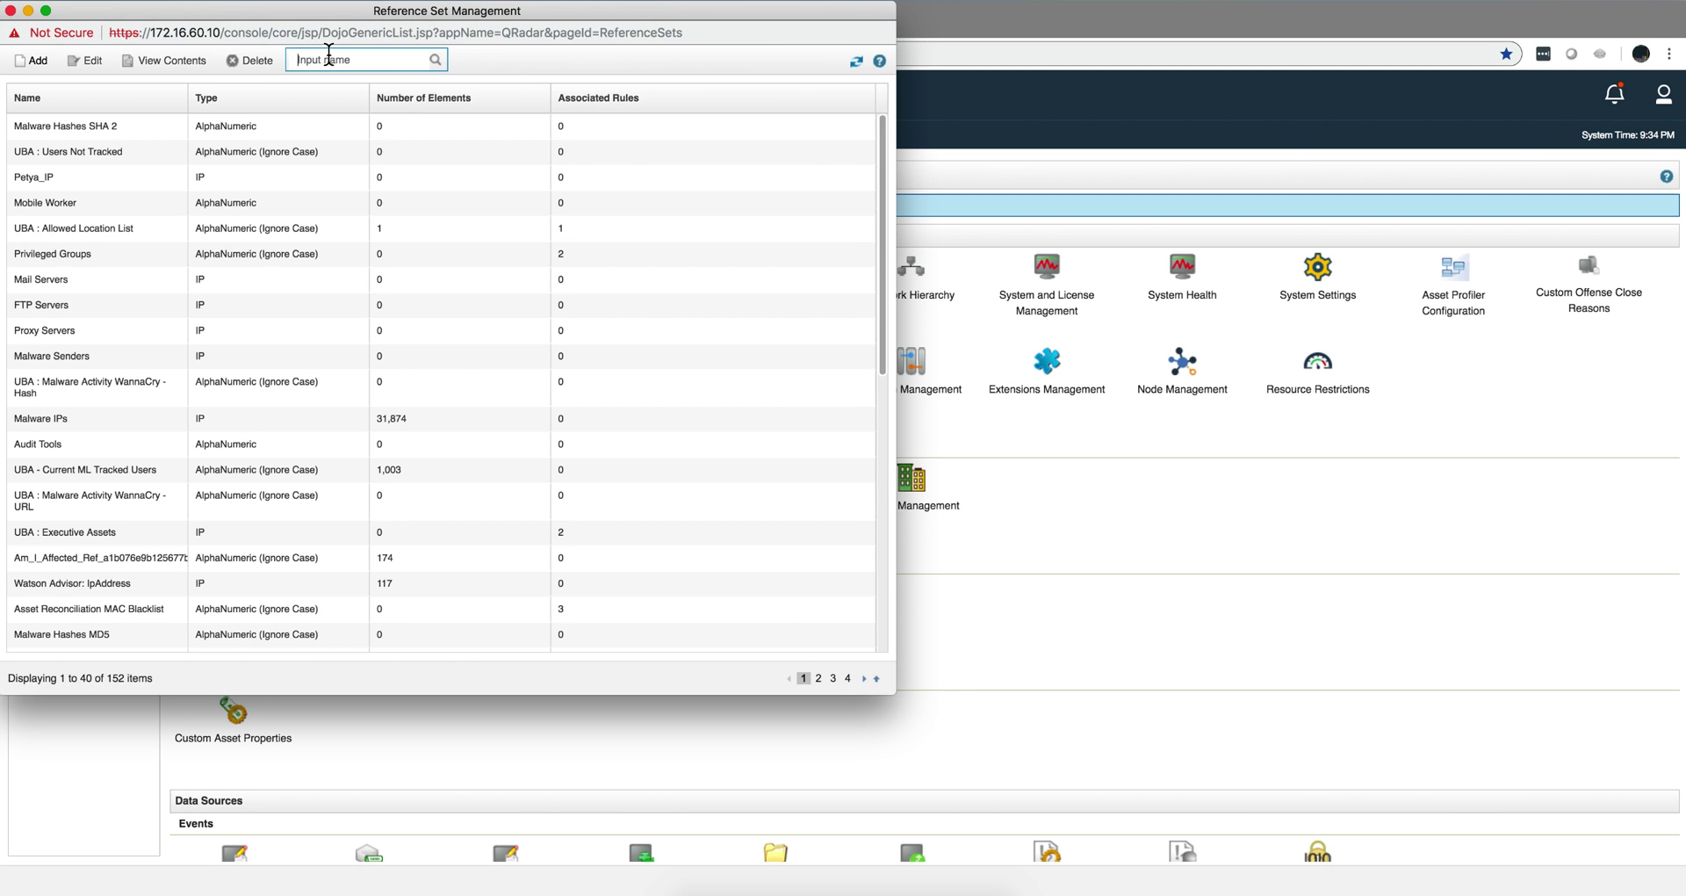
type("sampl")
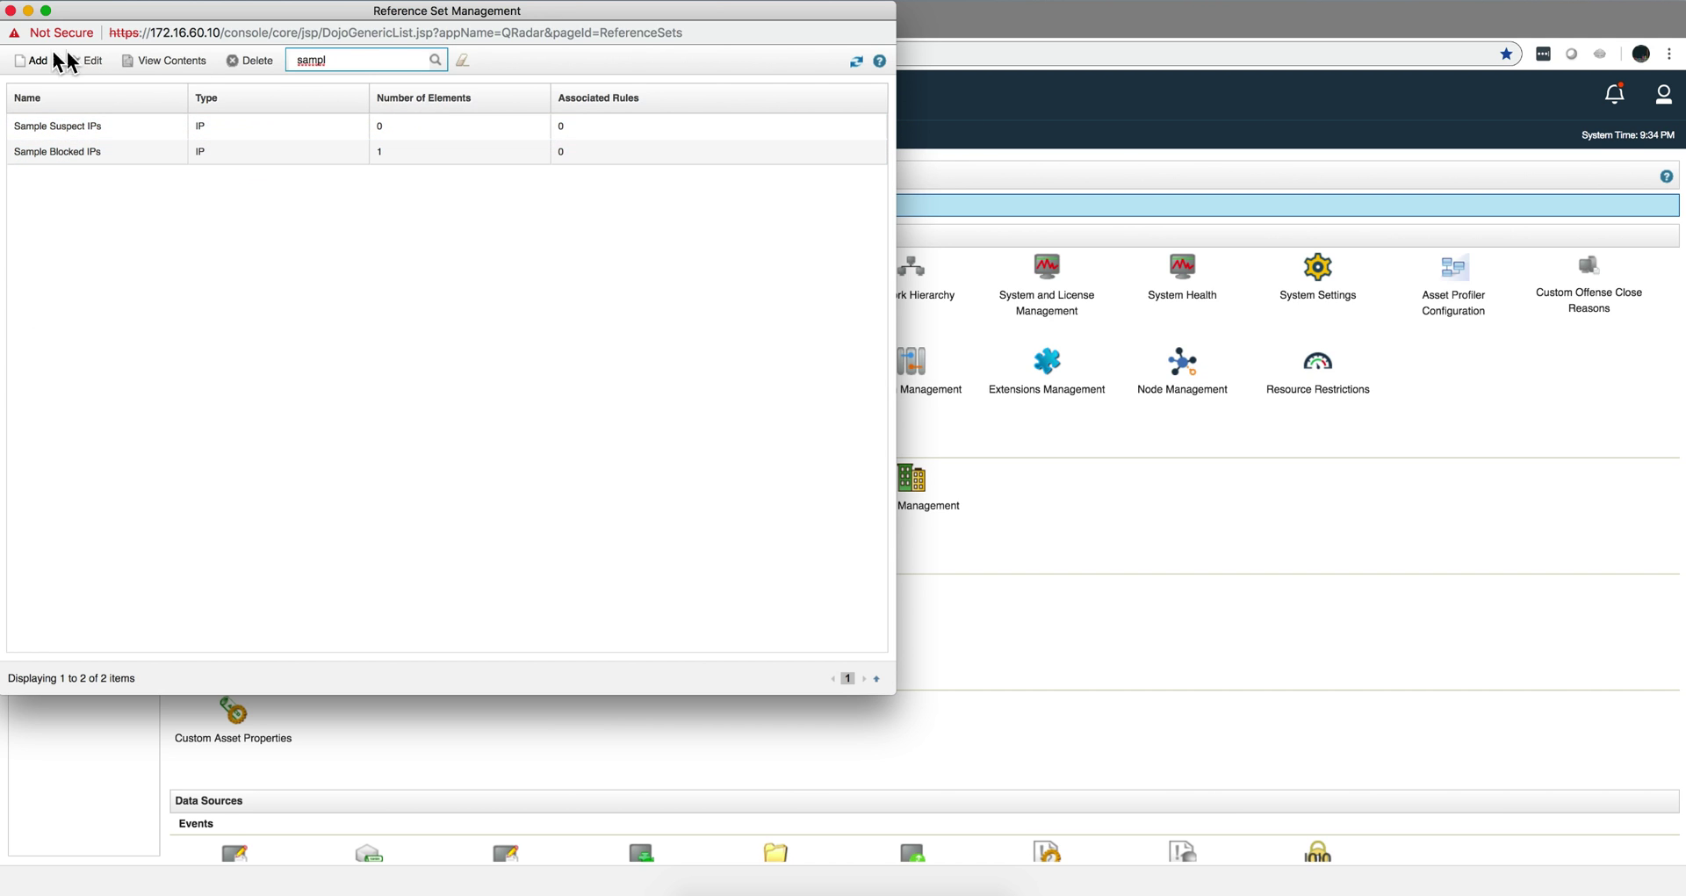
left_click(11, 13)
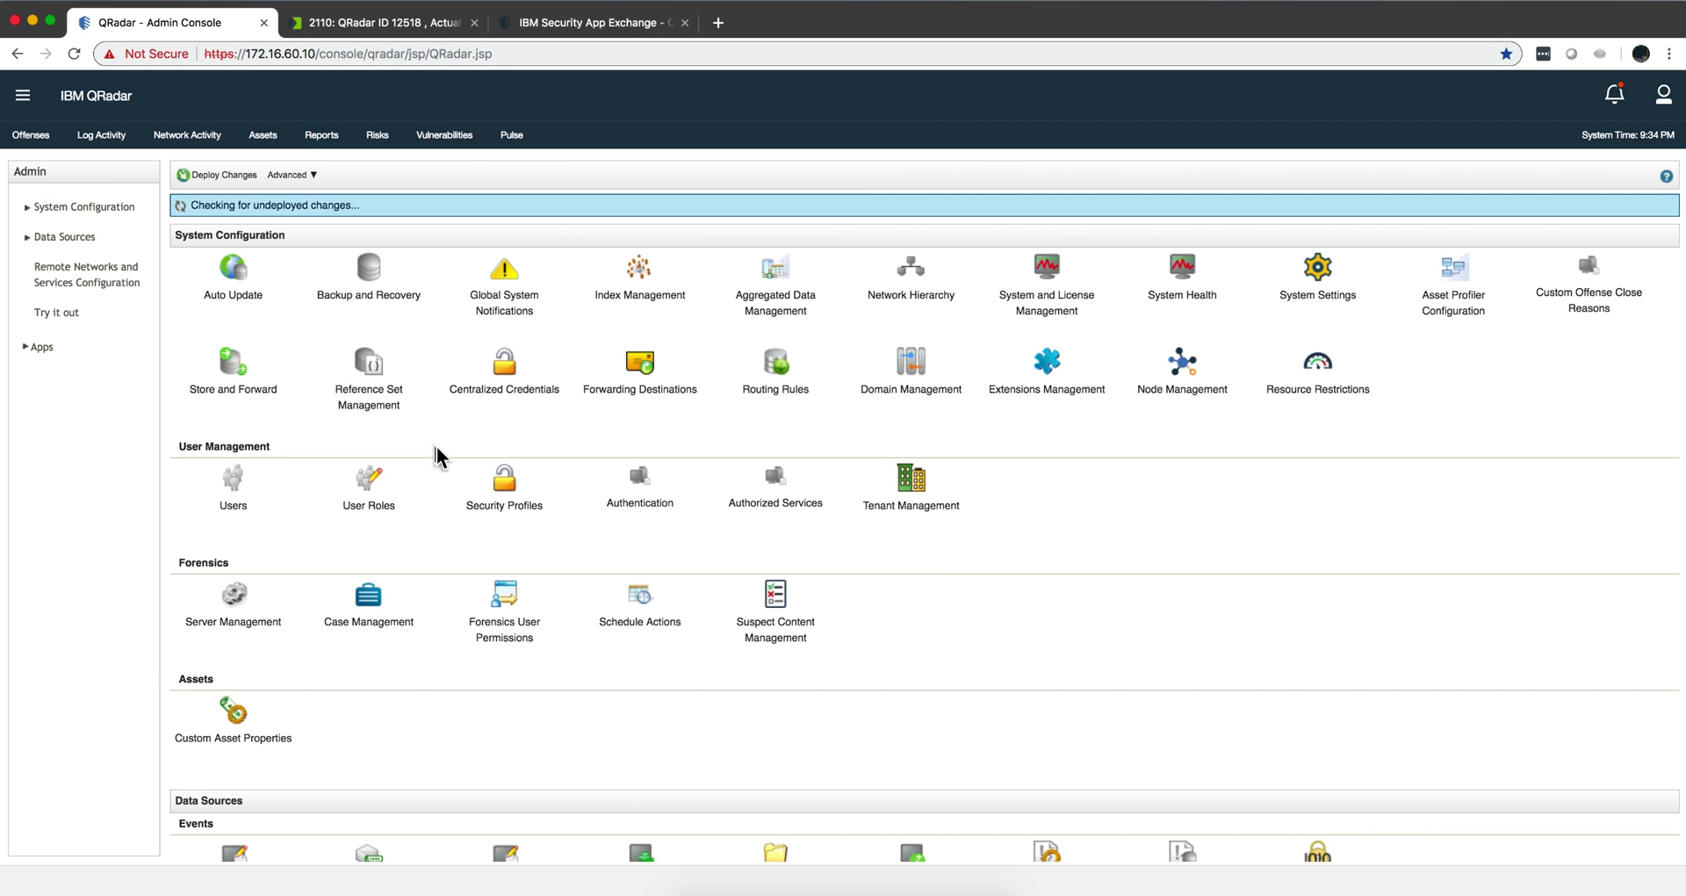
Go to Customization Settings from the account menu and show the Workflows tab.
left_click(404, 24)
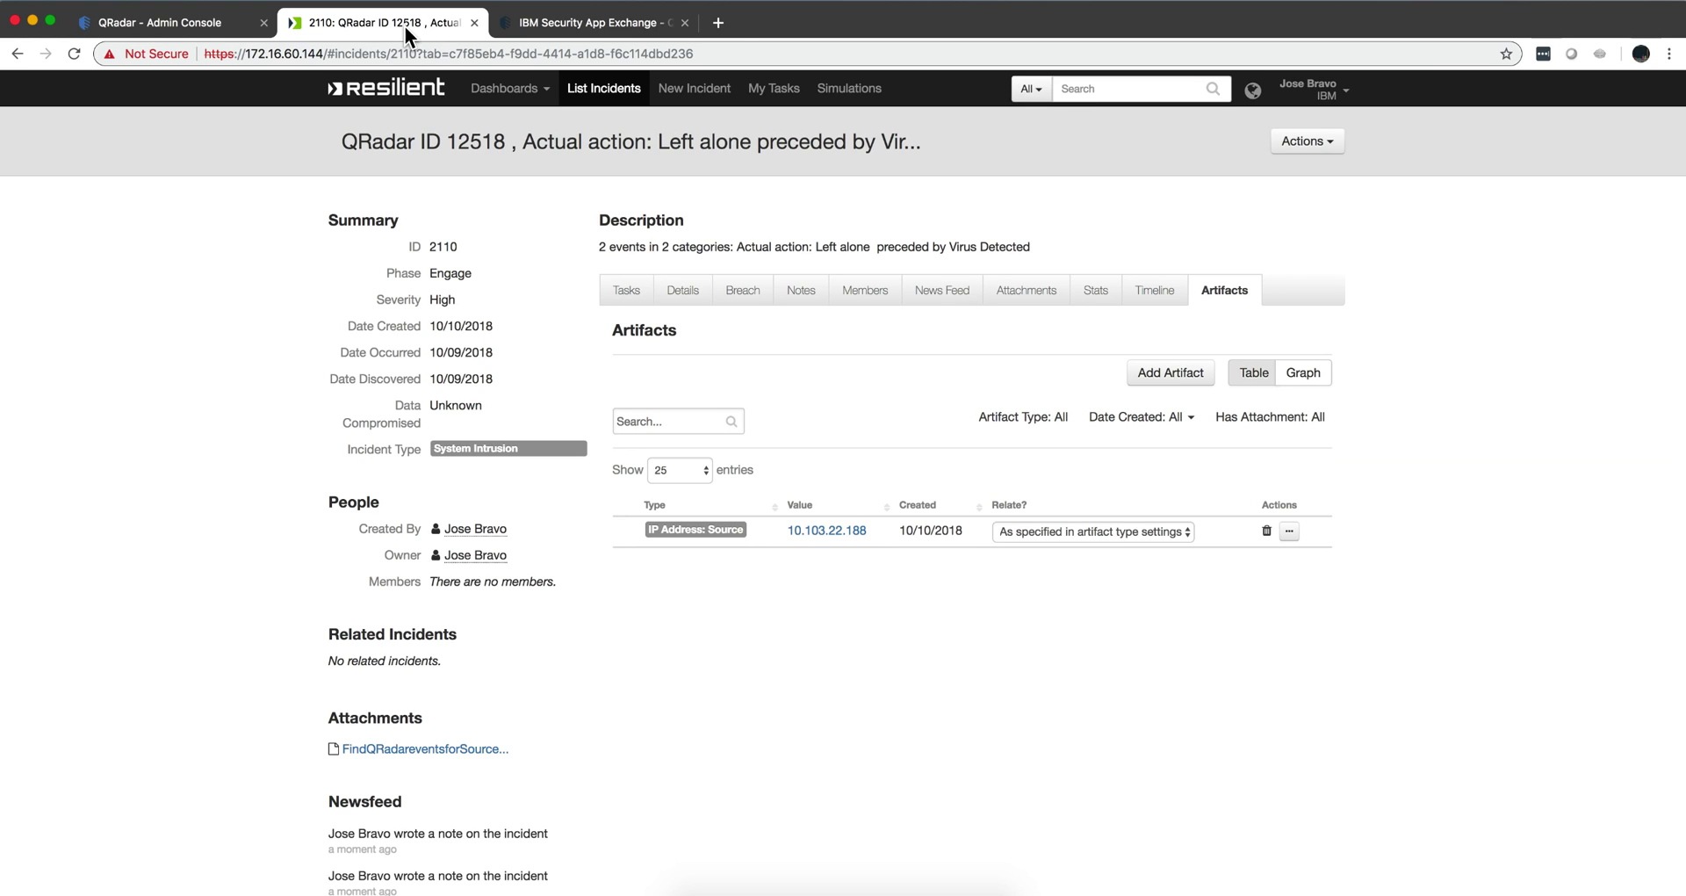
left_click(1344, 93)
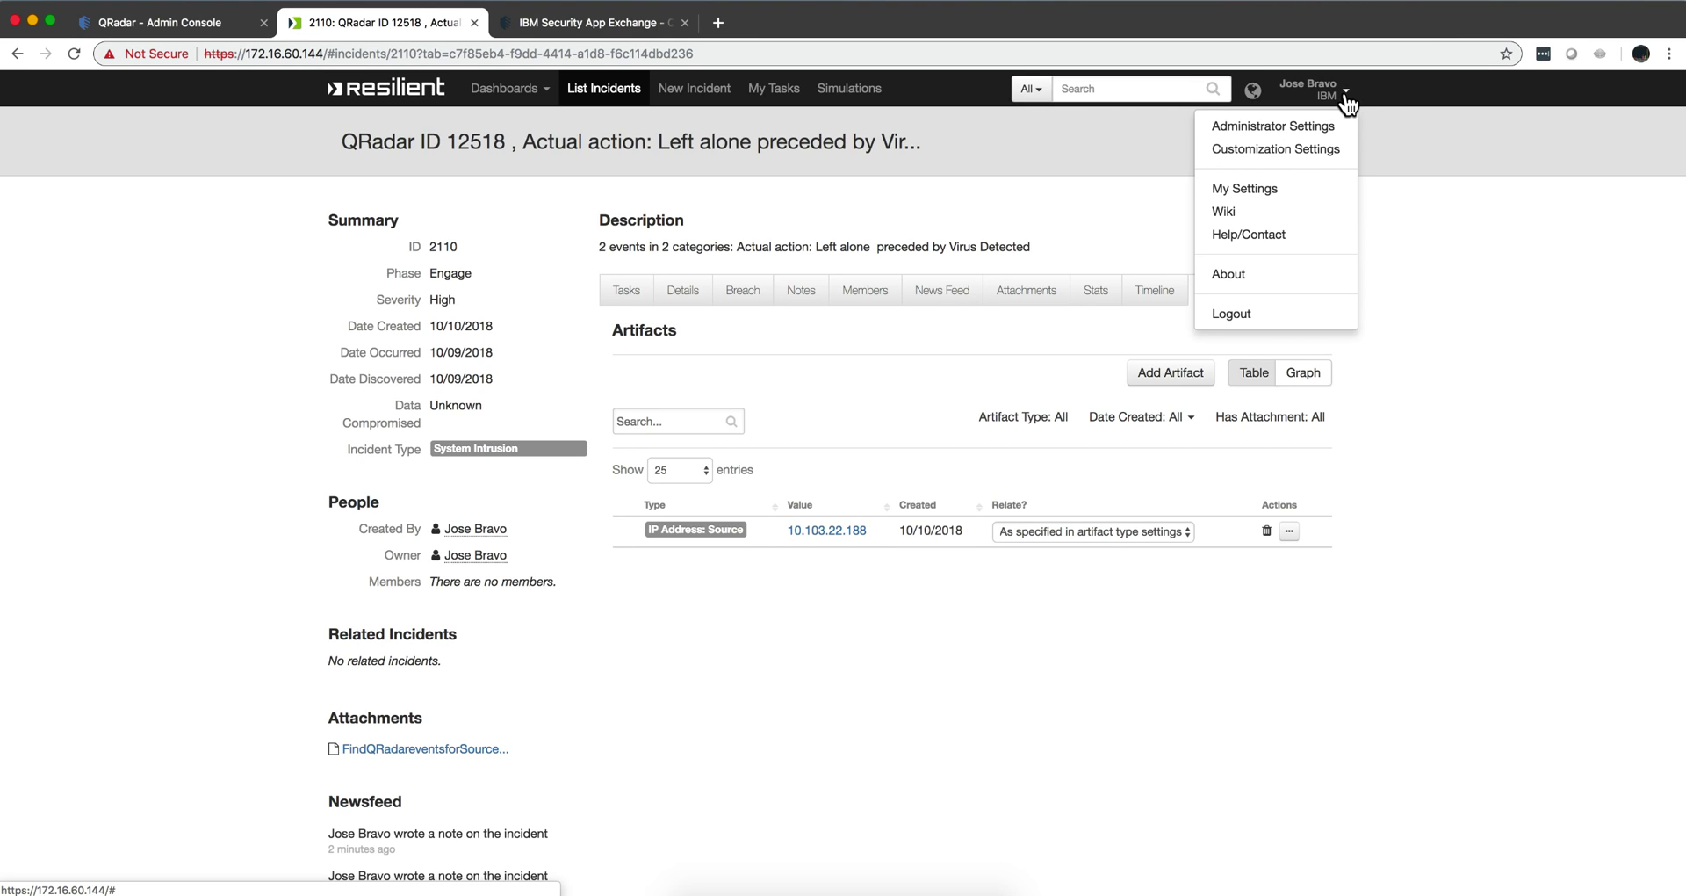
left_click(1313, 149)
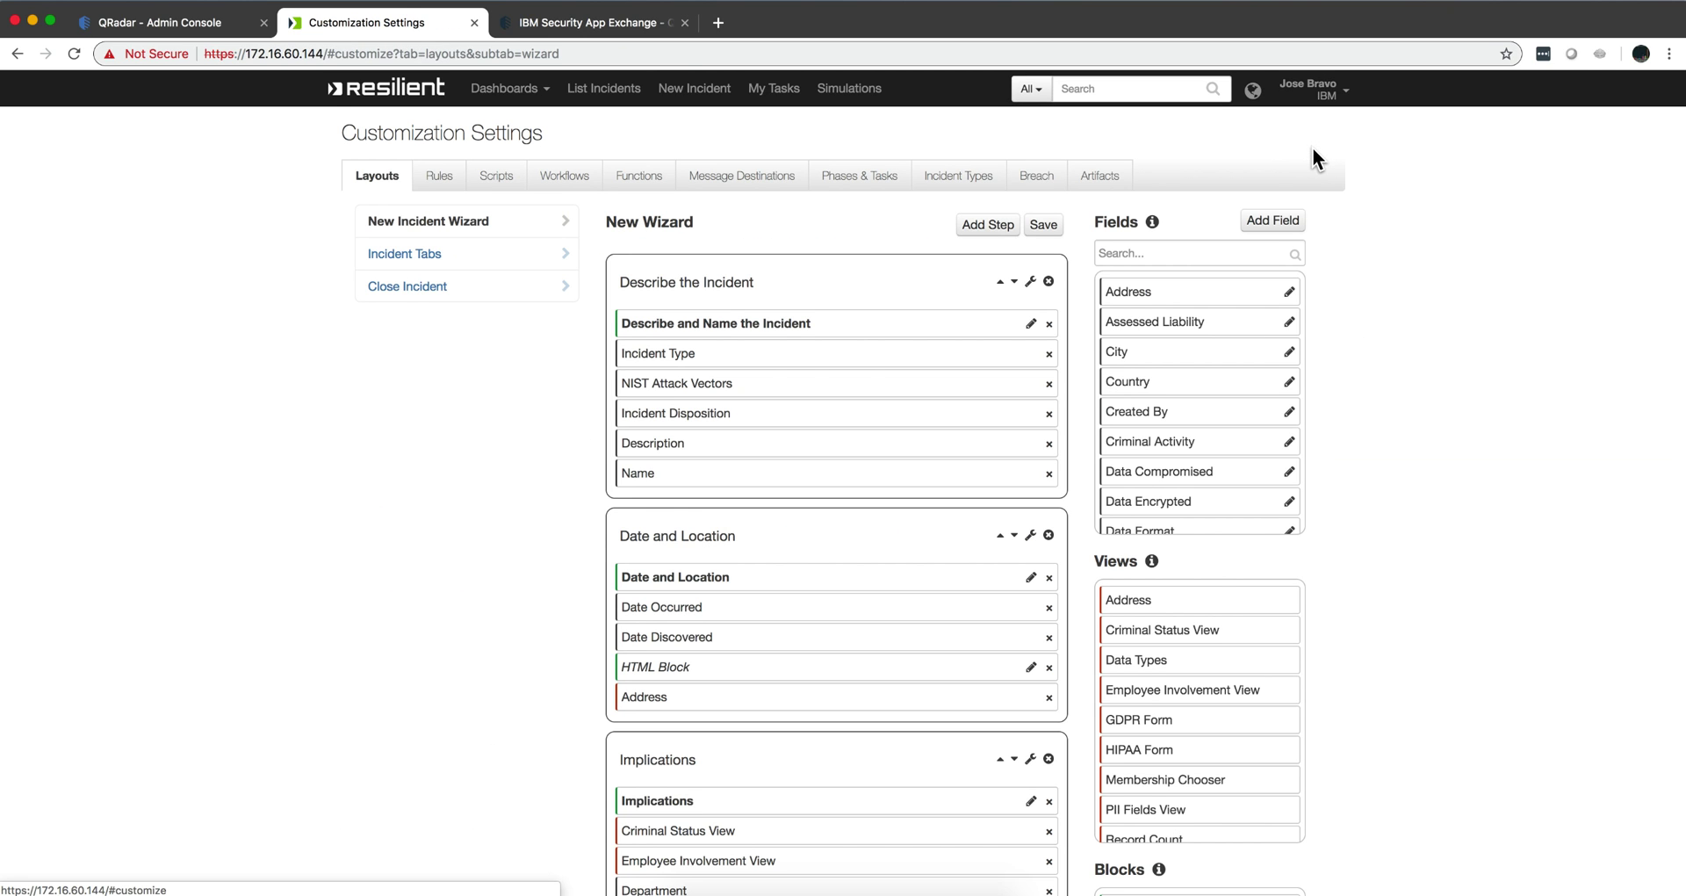
left_click(568, 180)
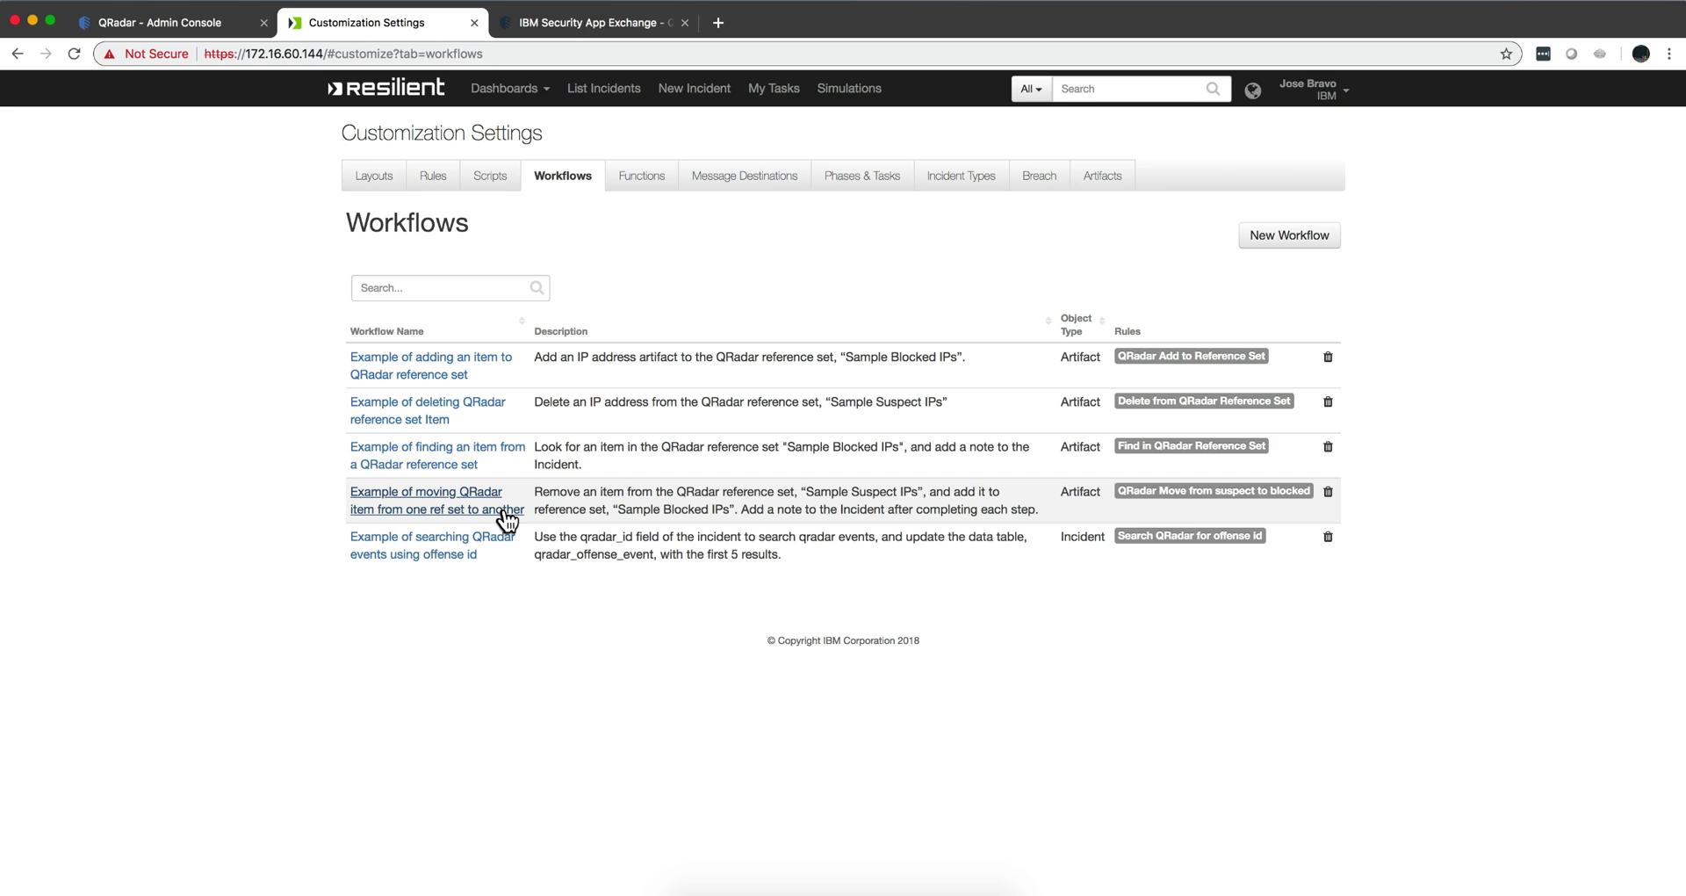
Open the move-item workflow and check the Delete Reference Set Item step's Sample Suspect IPs input.
left_click(506, 516)
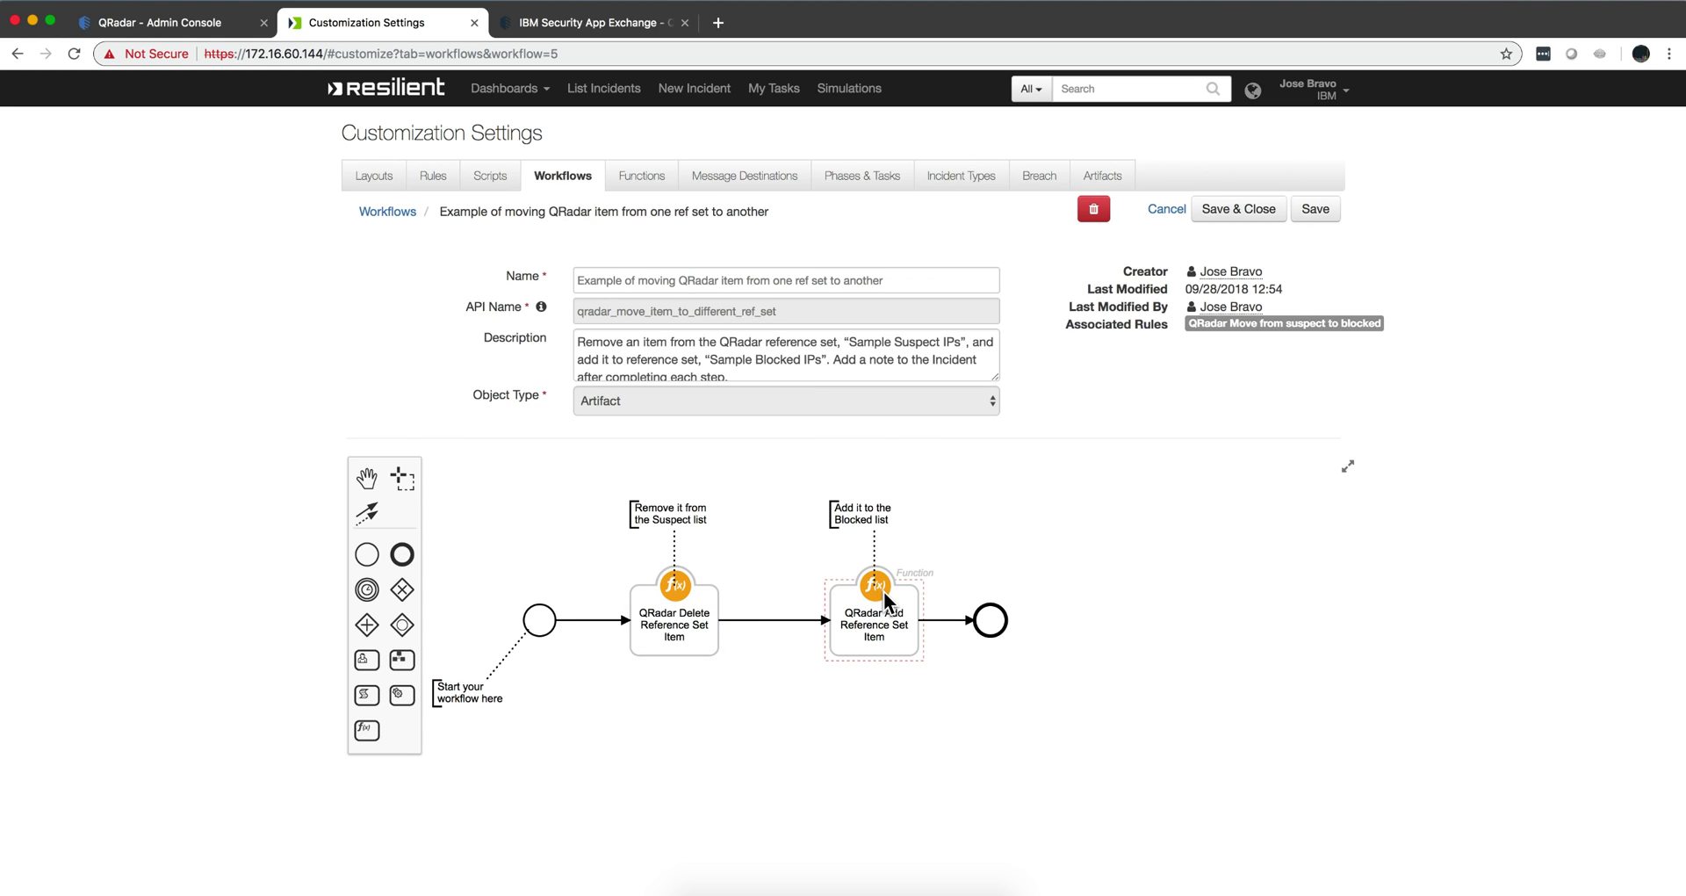
left_click(676, 589)
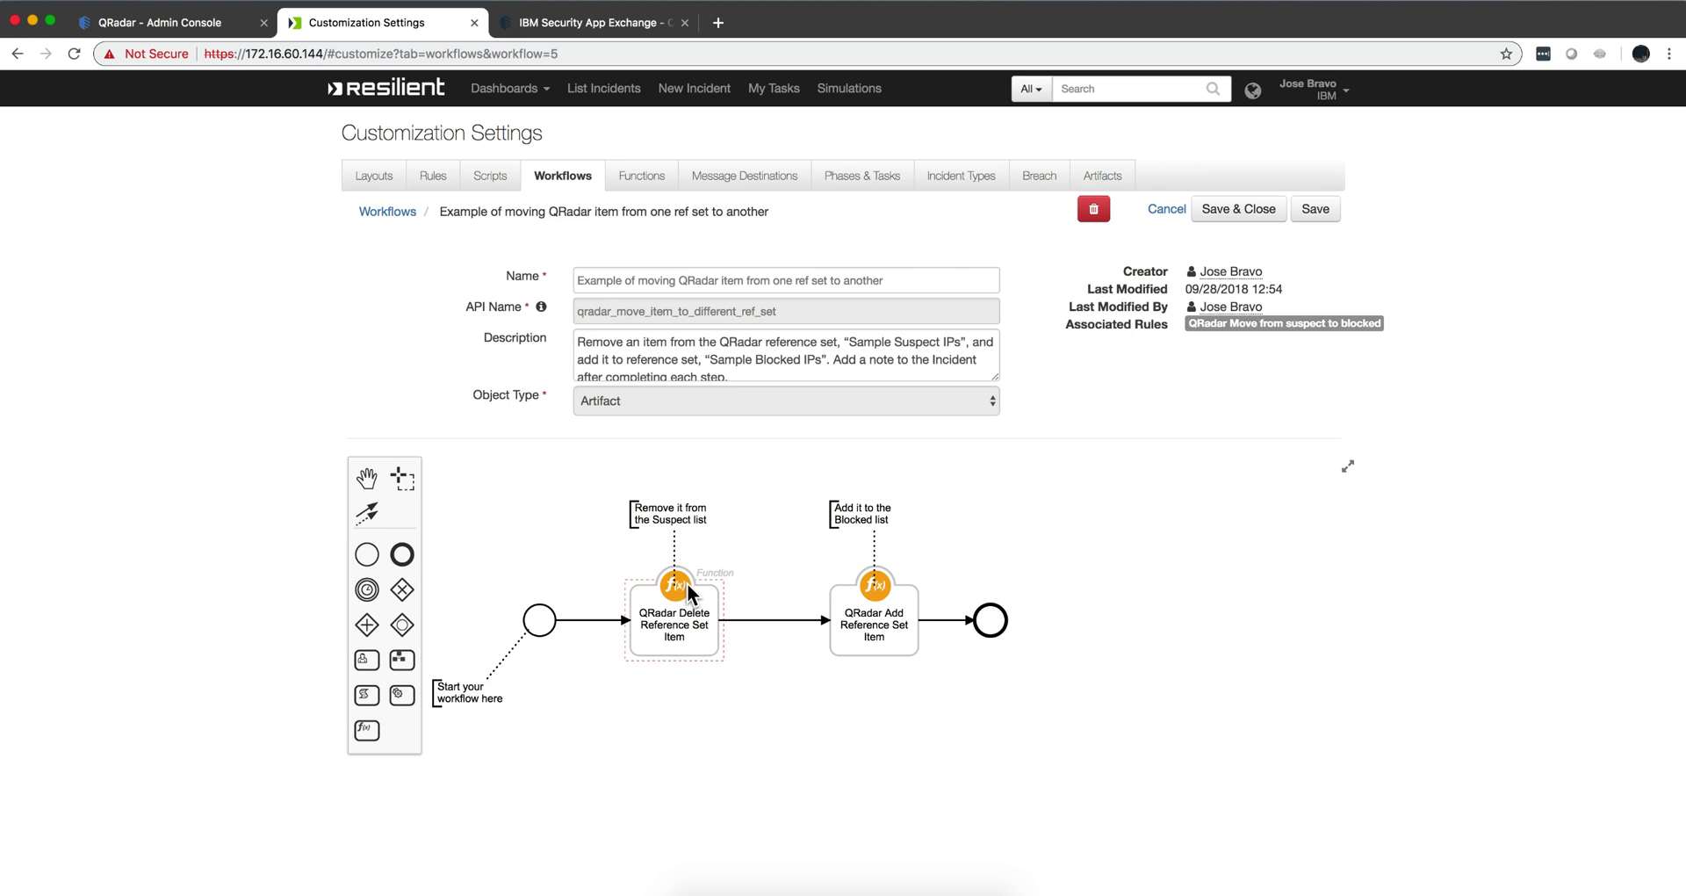
left_click(685, 596)
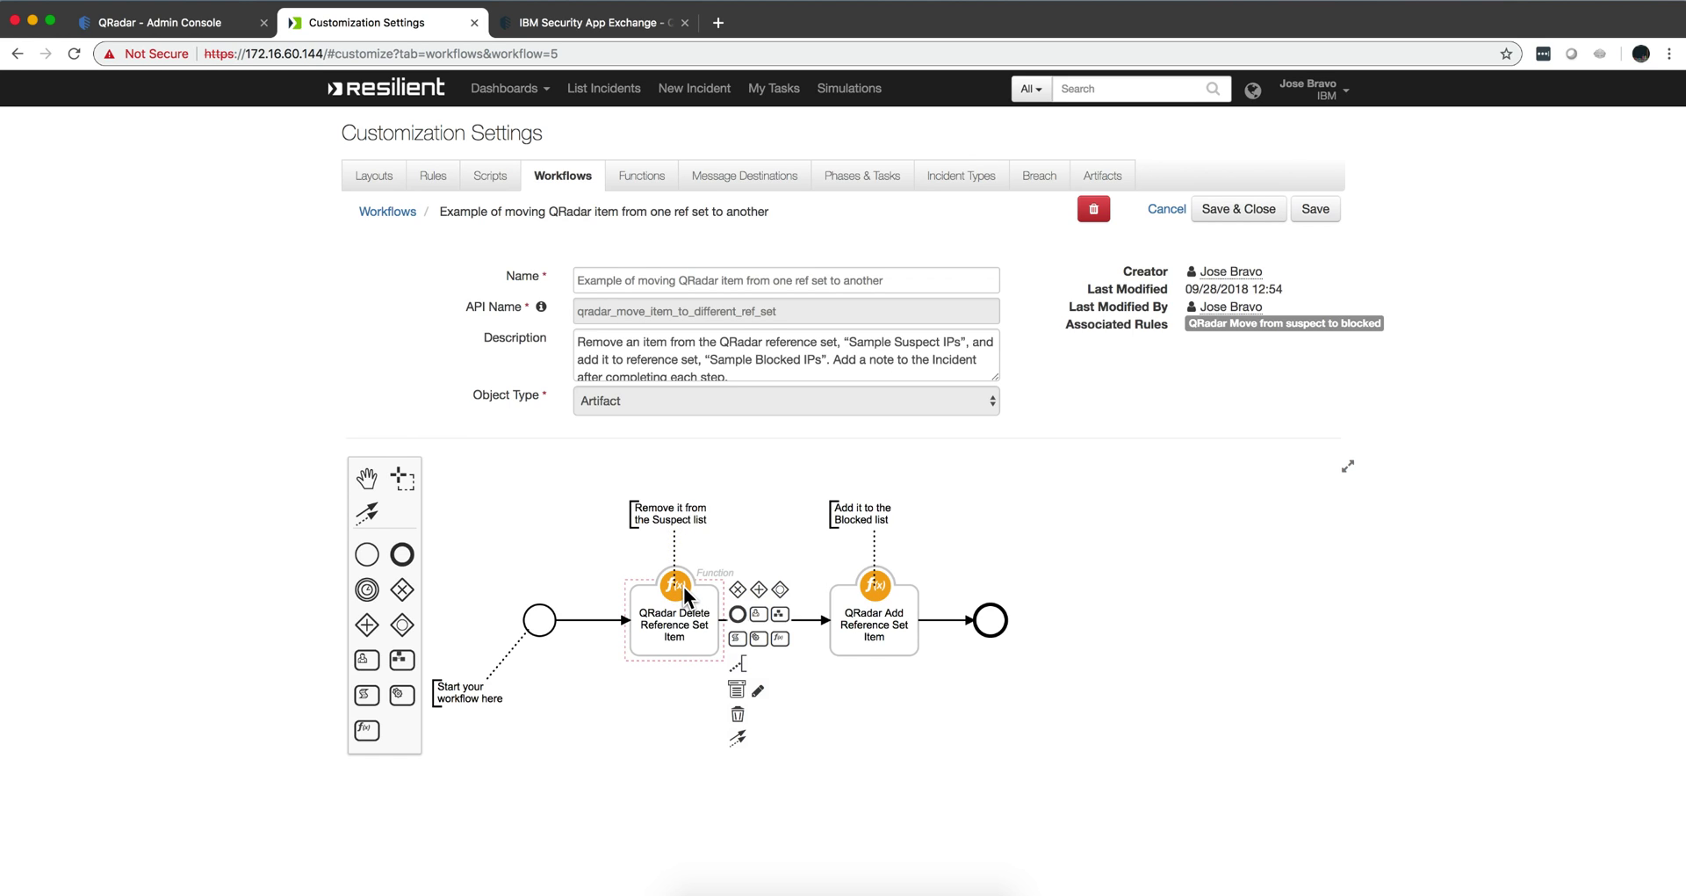
left_click(759, 693)
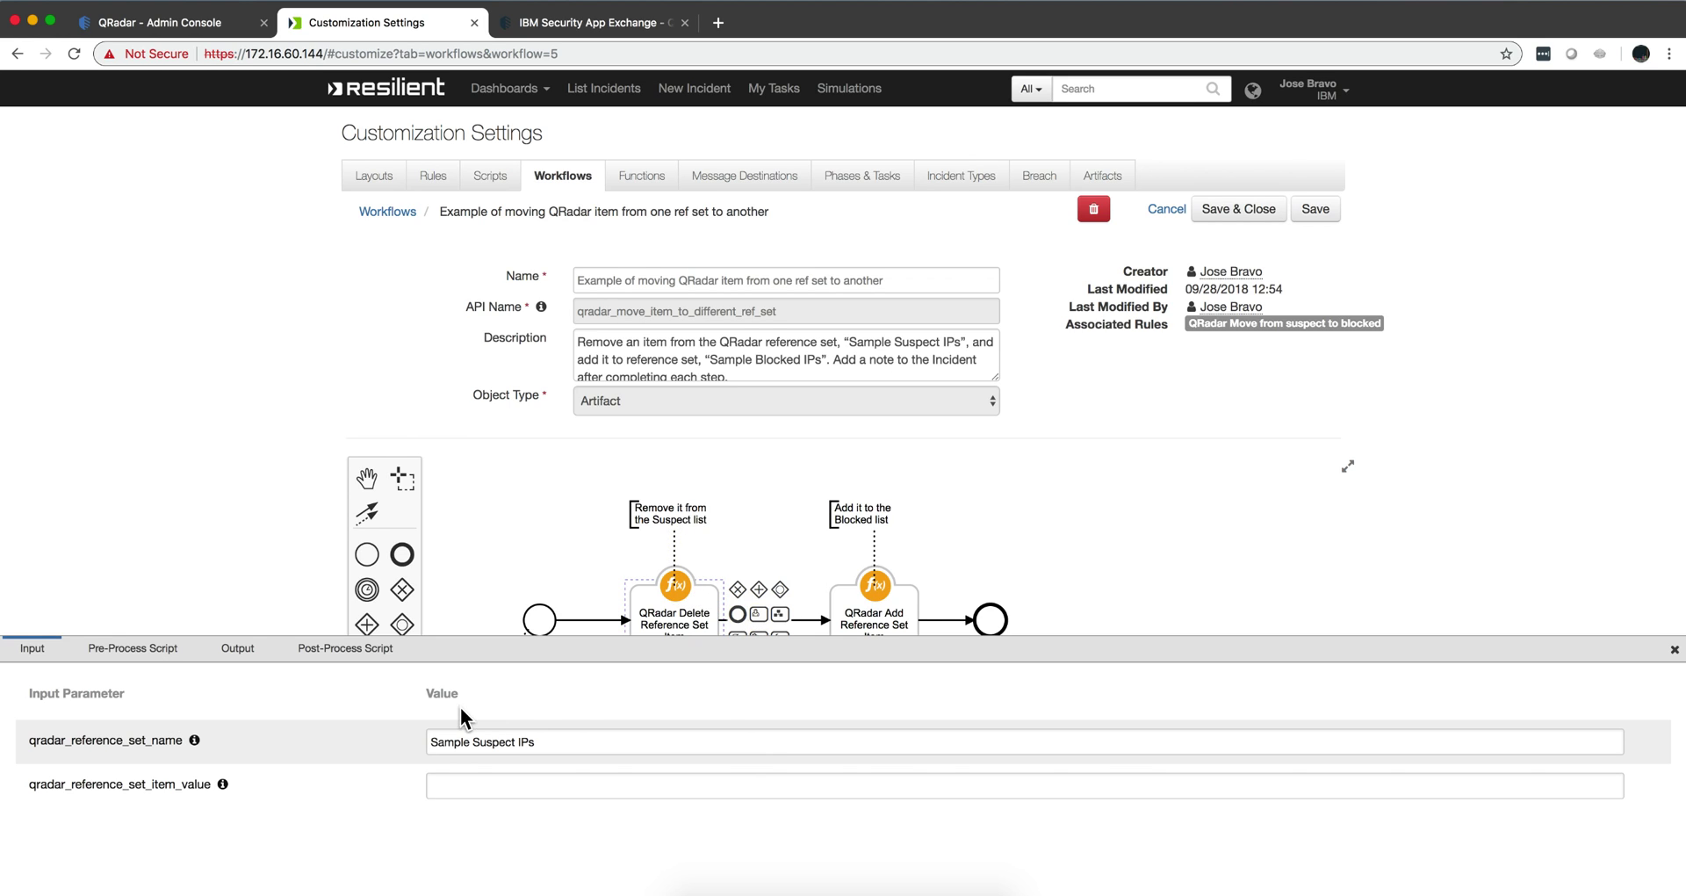
left_click(531, 742)
left_click_drag(531, 742, 436, 732)
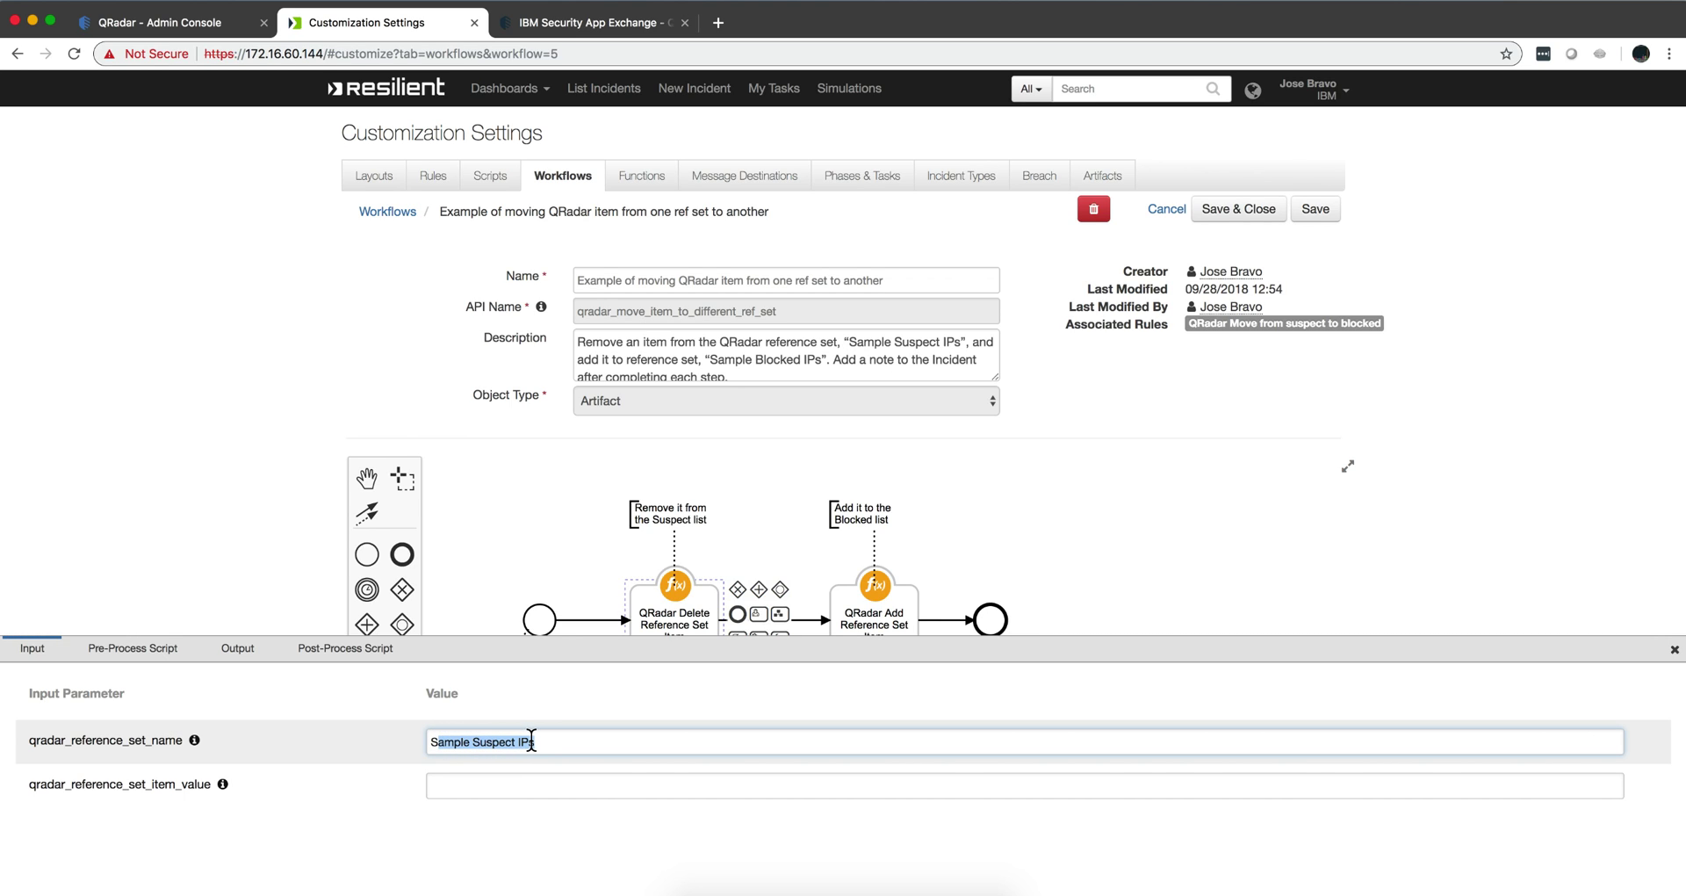
left_click(536, 741)
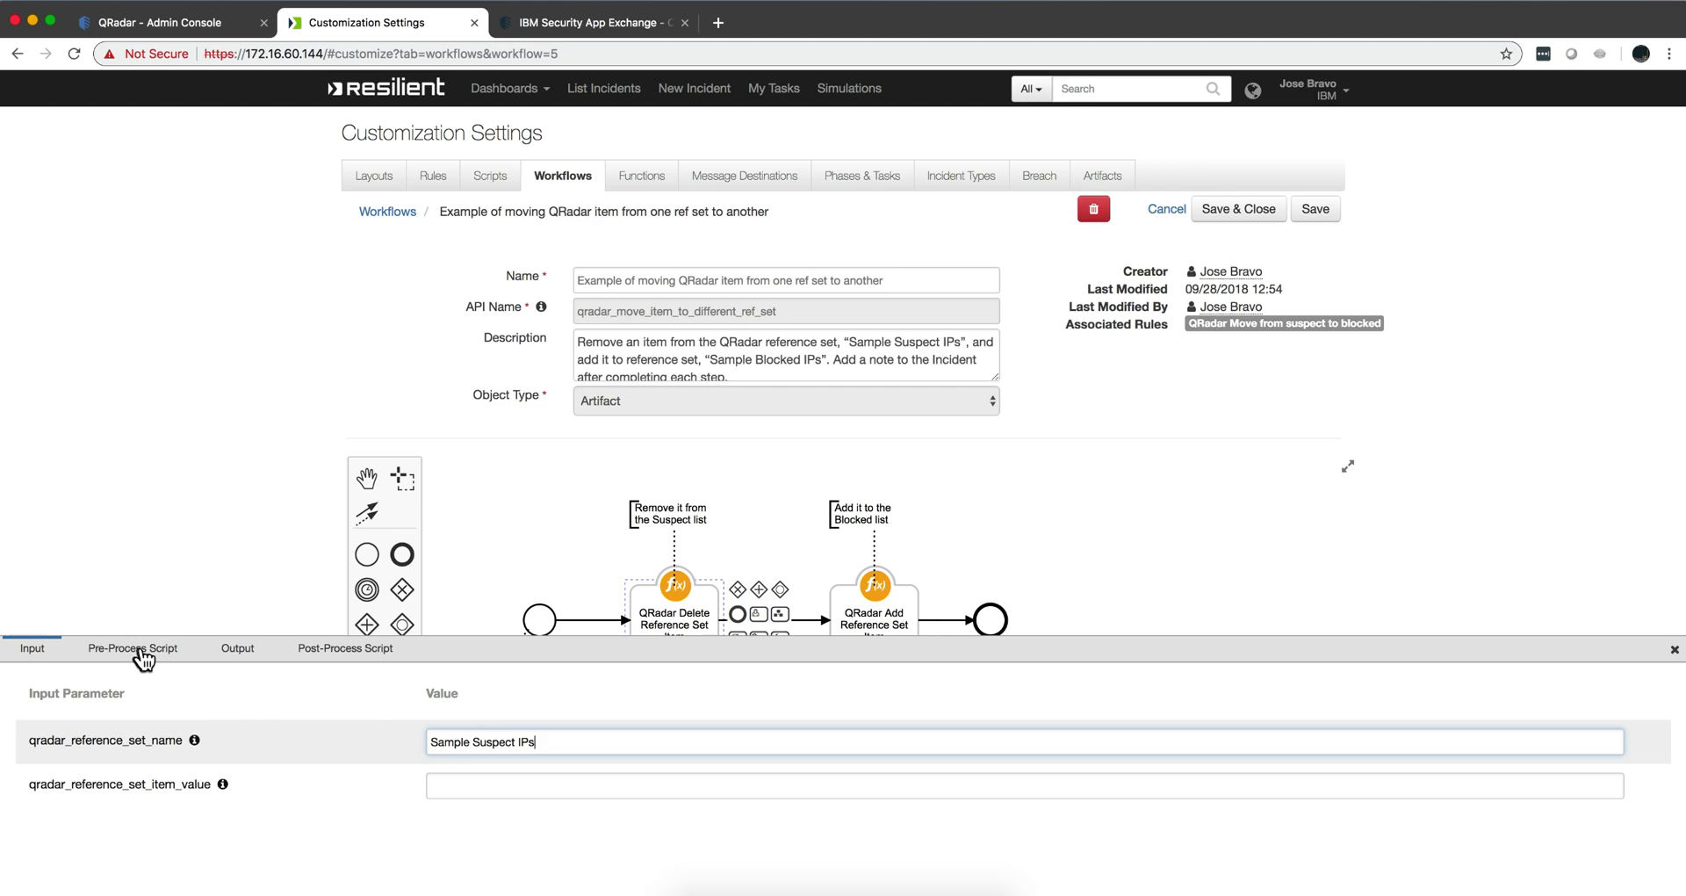
Review the Delete Reference Set Item step's pre-process and post-process scripts.
left_click(141, 650)
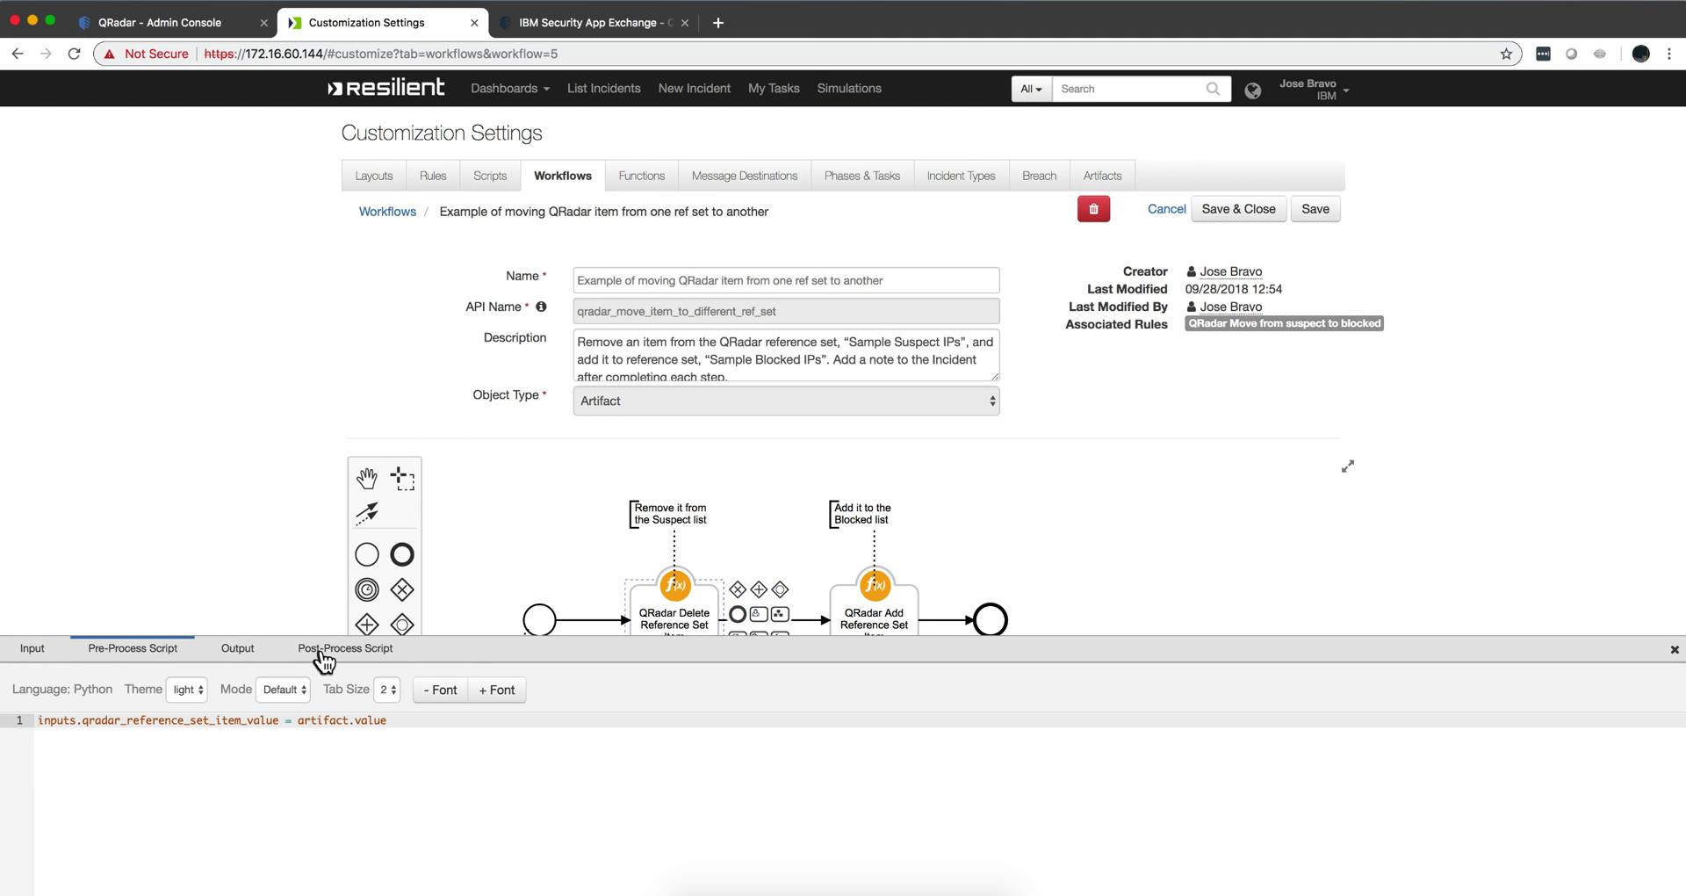
left_click(325, 654)
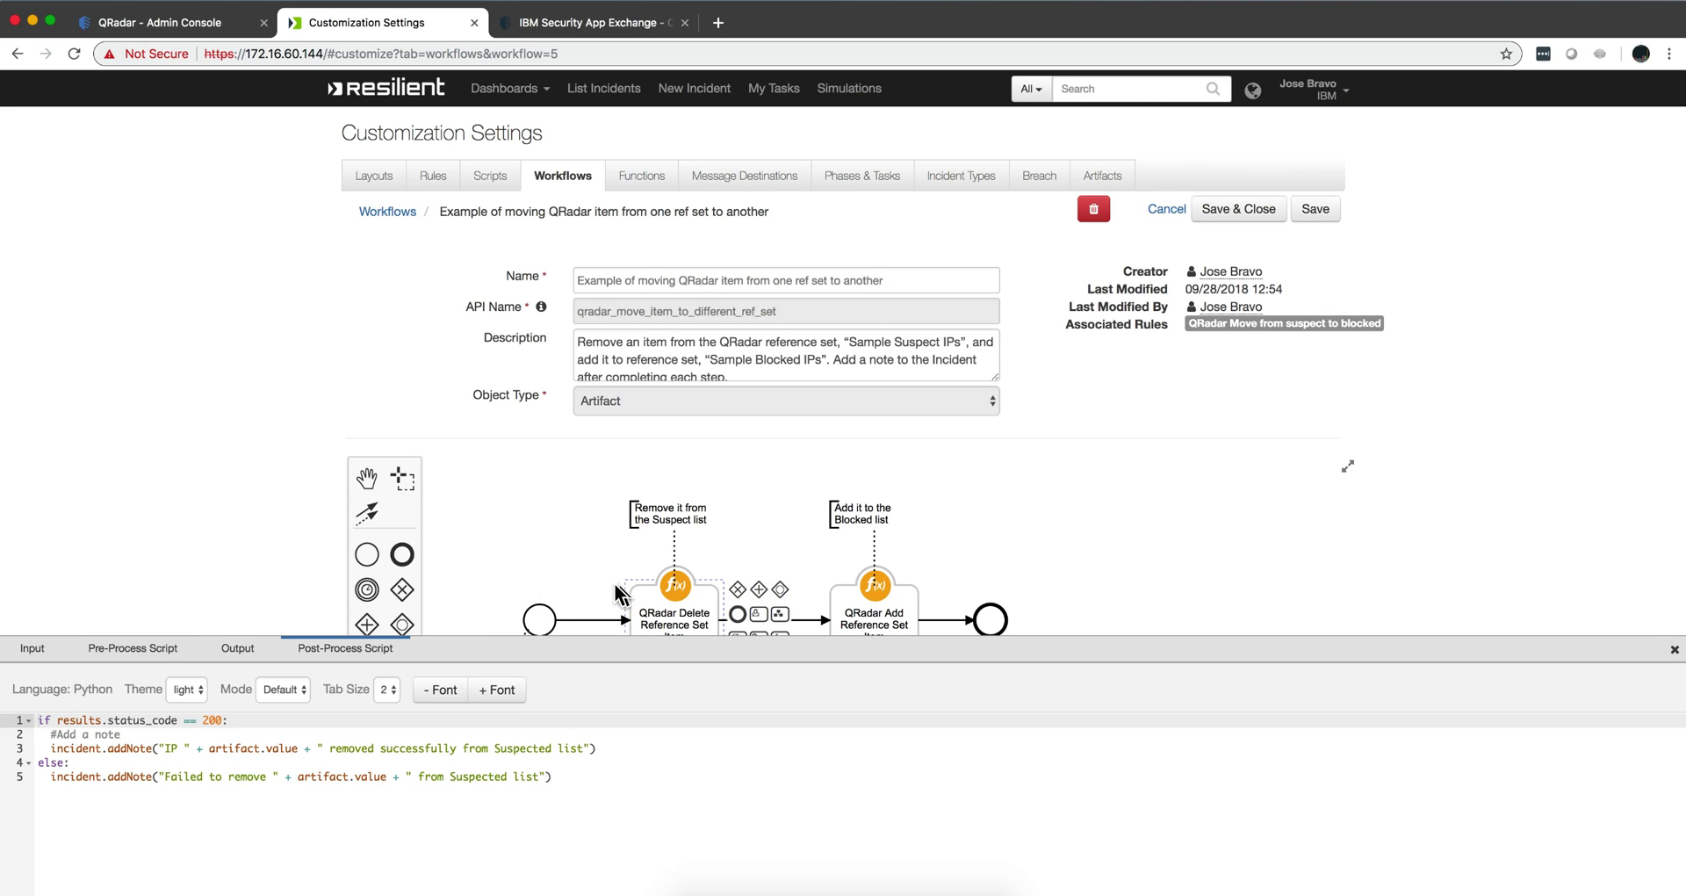
left_click(873, 586)
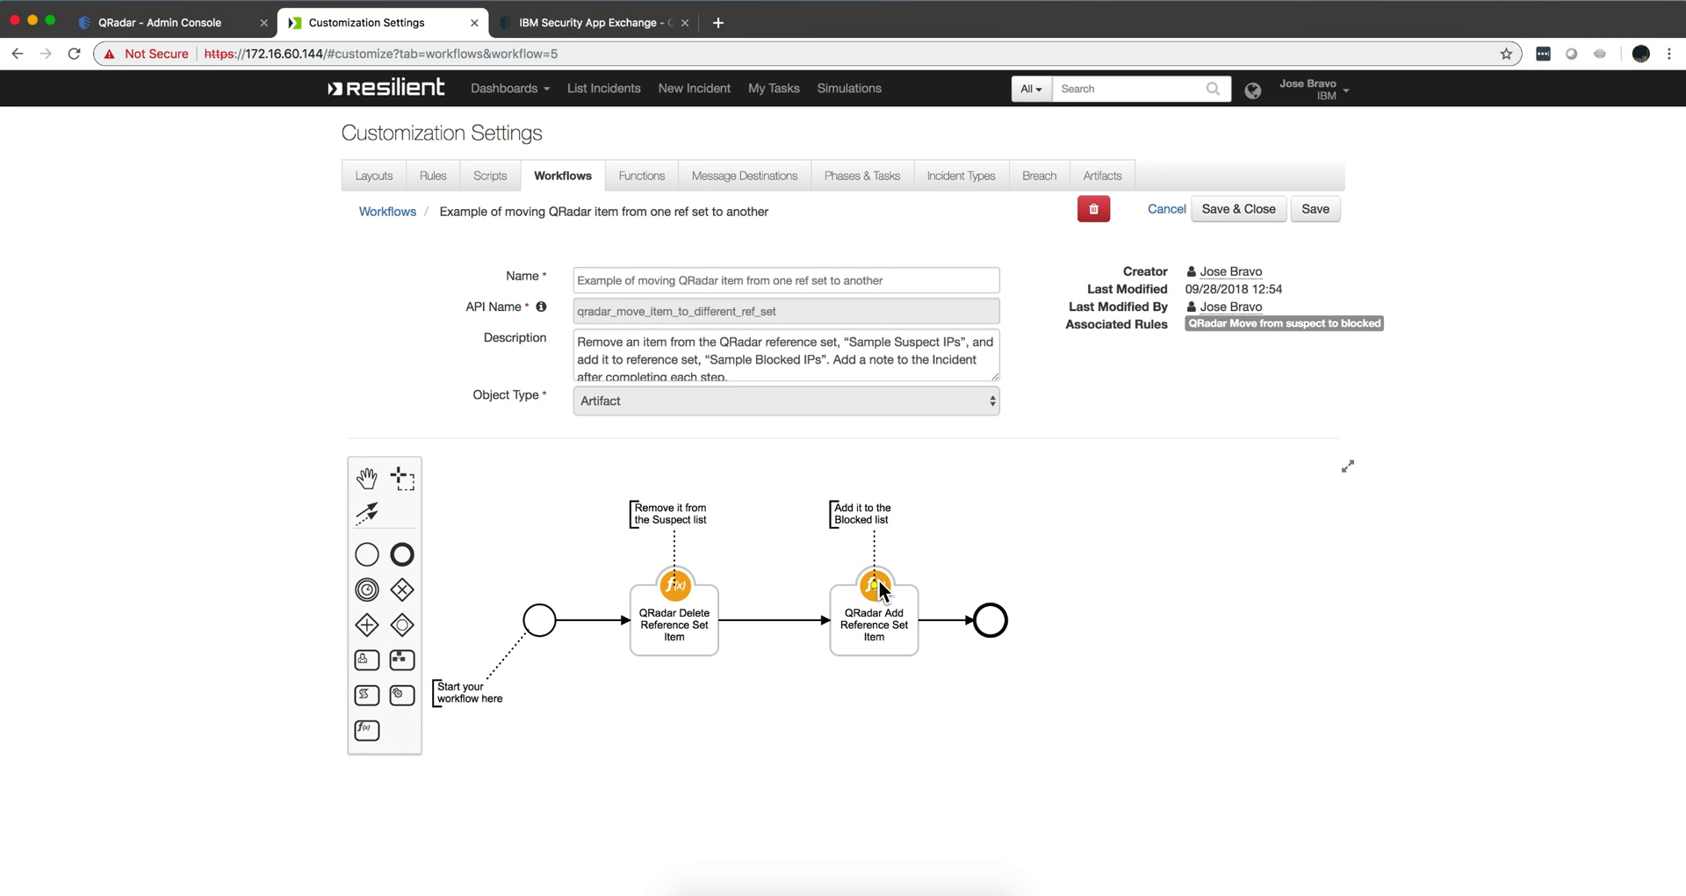
Check the Add Reference Set Item step targets Sample Blocked IPs, then discard changes and exit to Workflows.
left_click(887, 600)
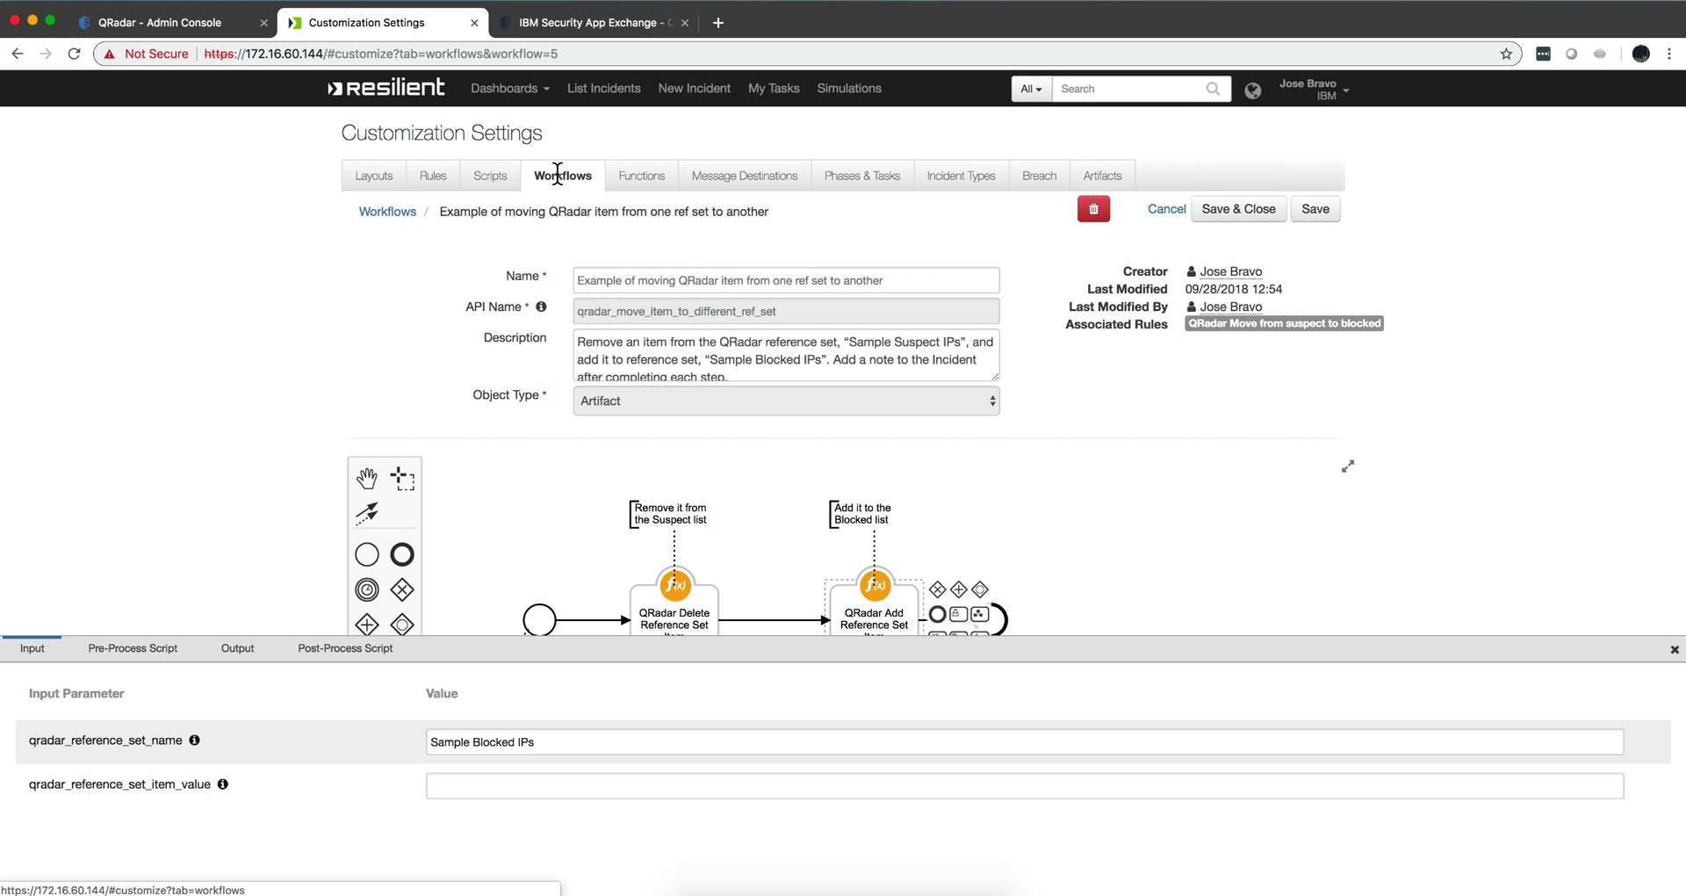
left_click(557, 173)
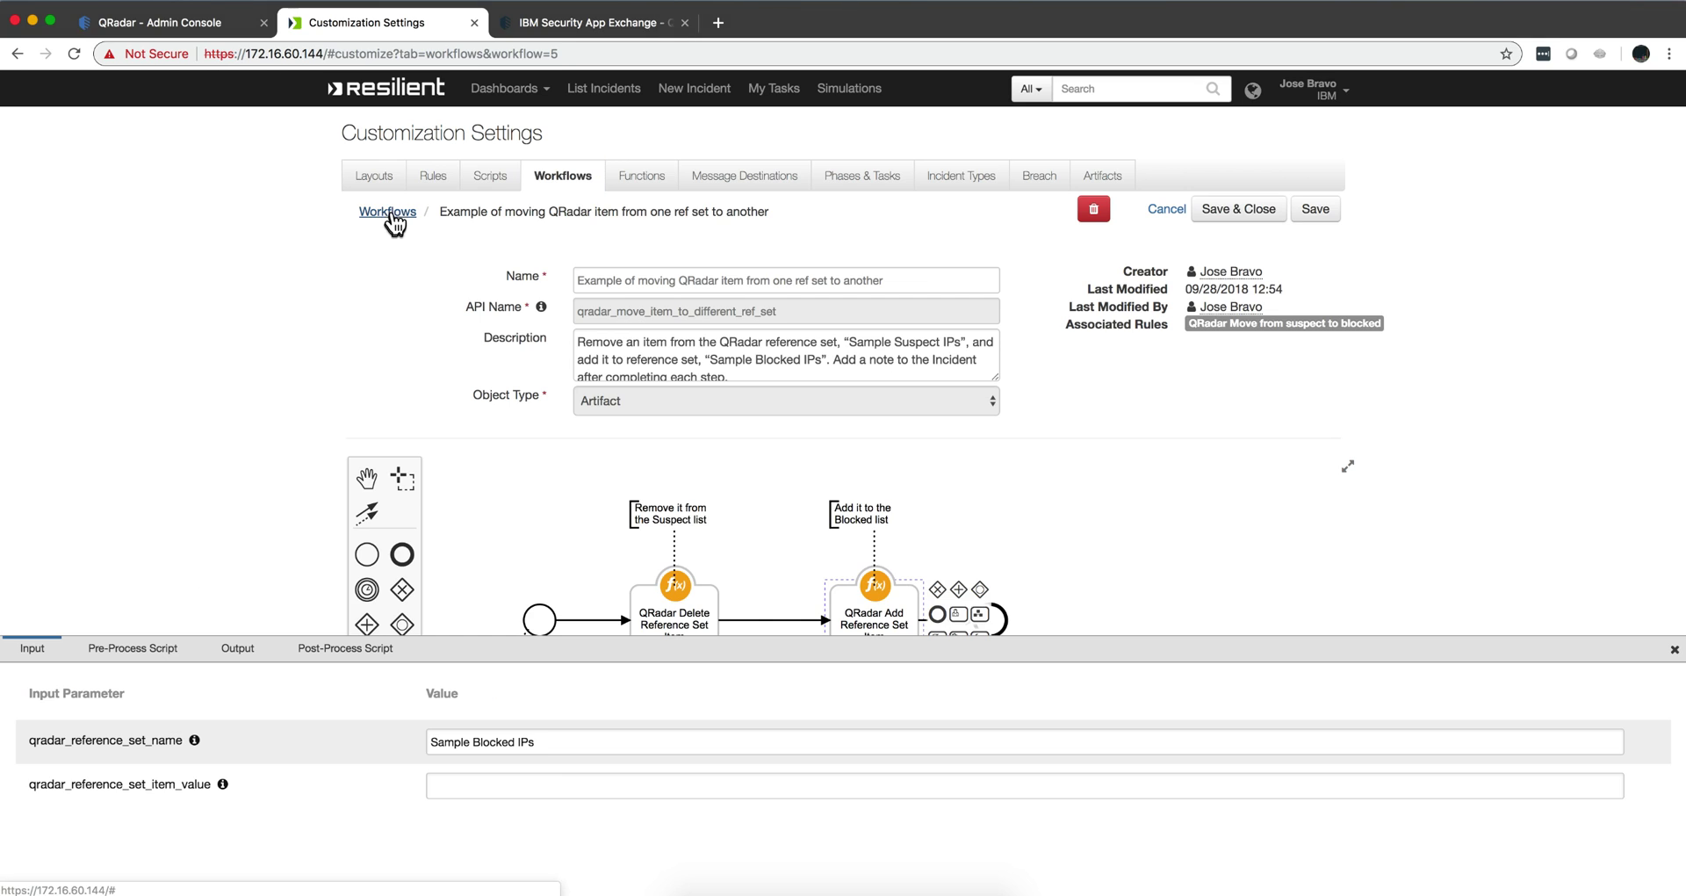
left_click(387, 211)
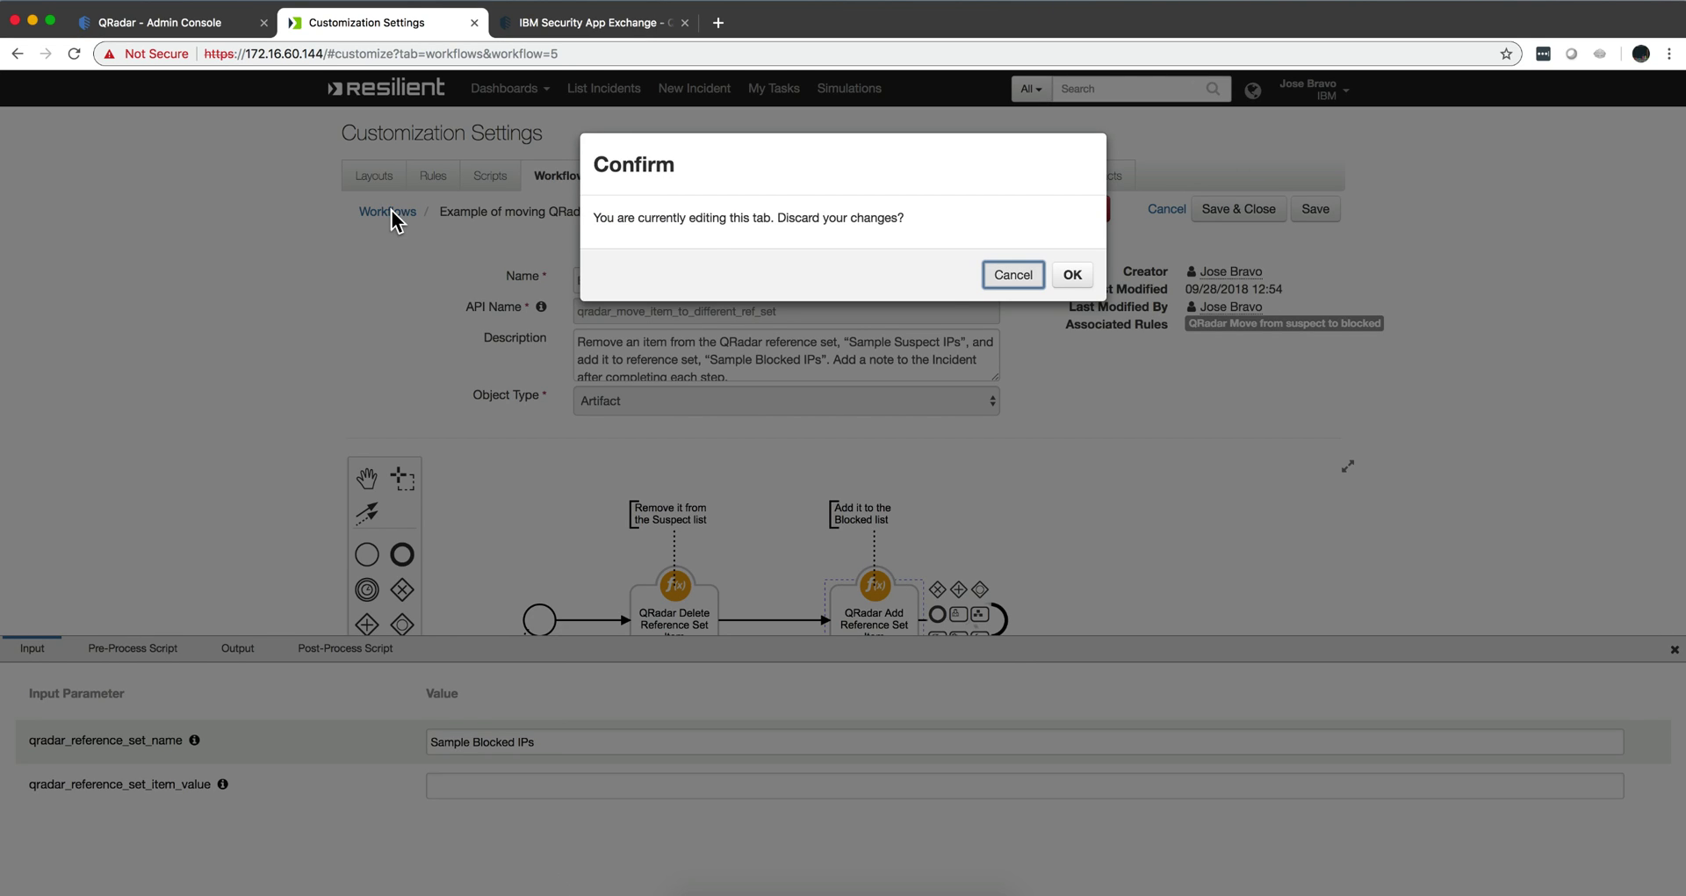
left_click(1074, 276)
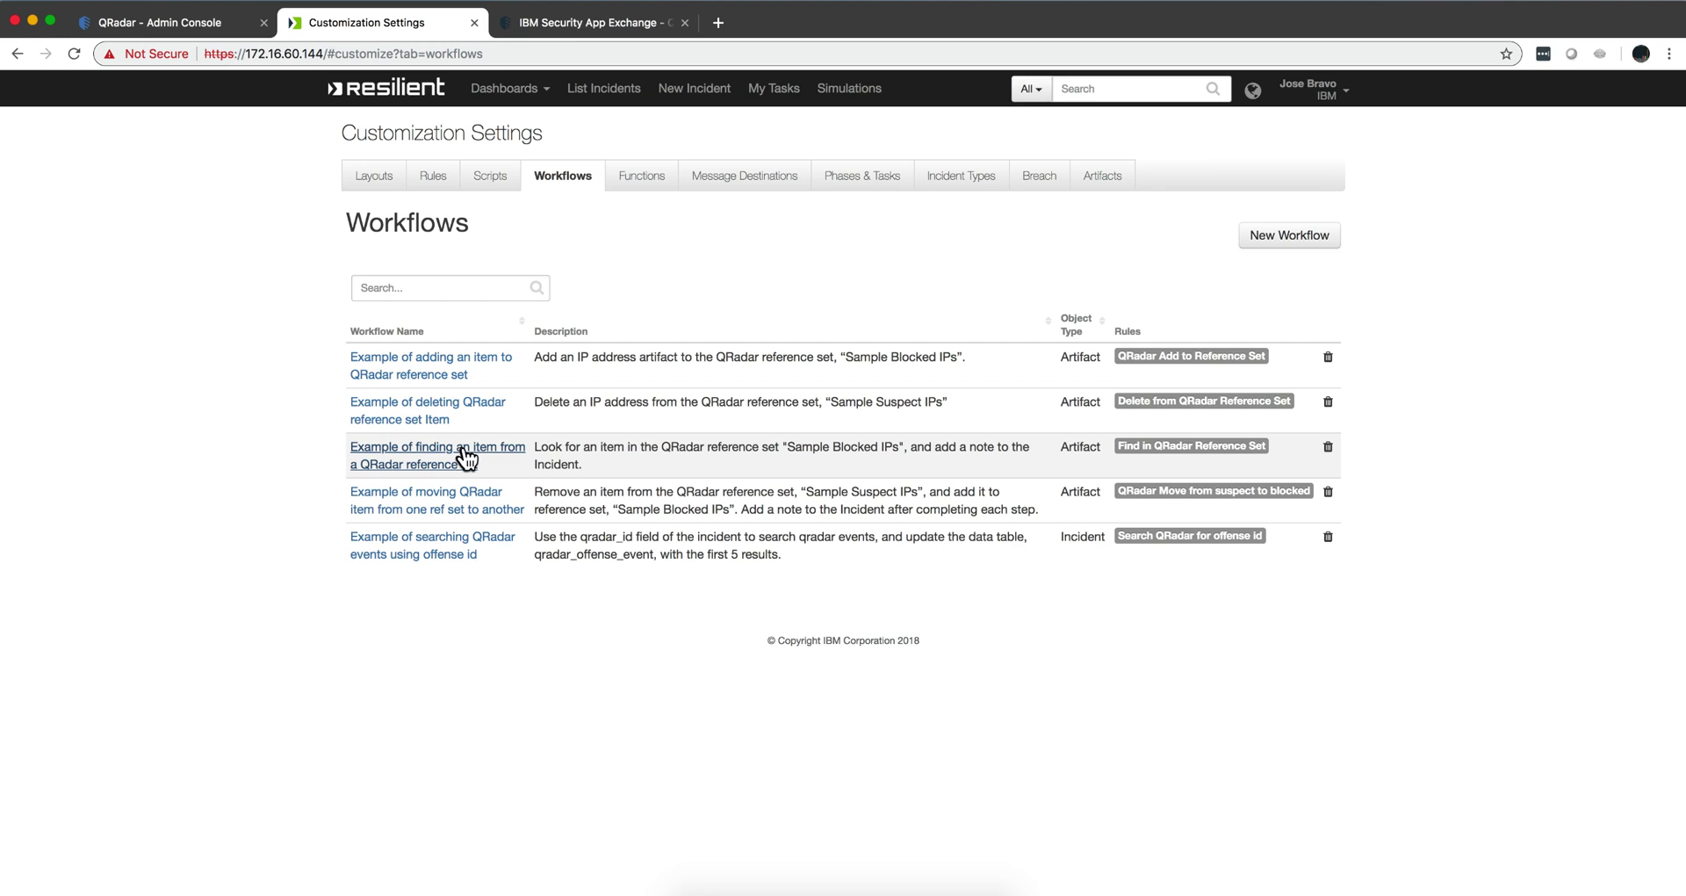
Inspect the QRadar Search node in the offense-id event search workflow, then show the Functions list.
left_click(456, 551)
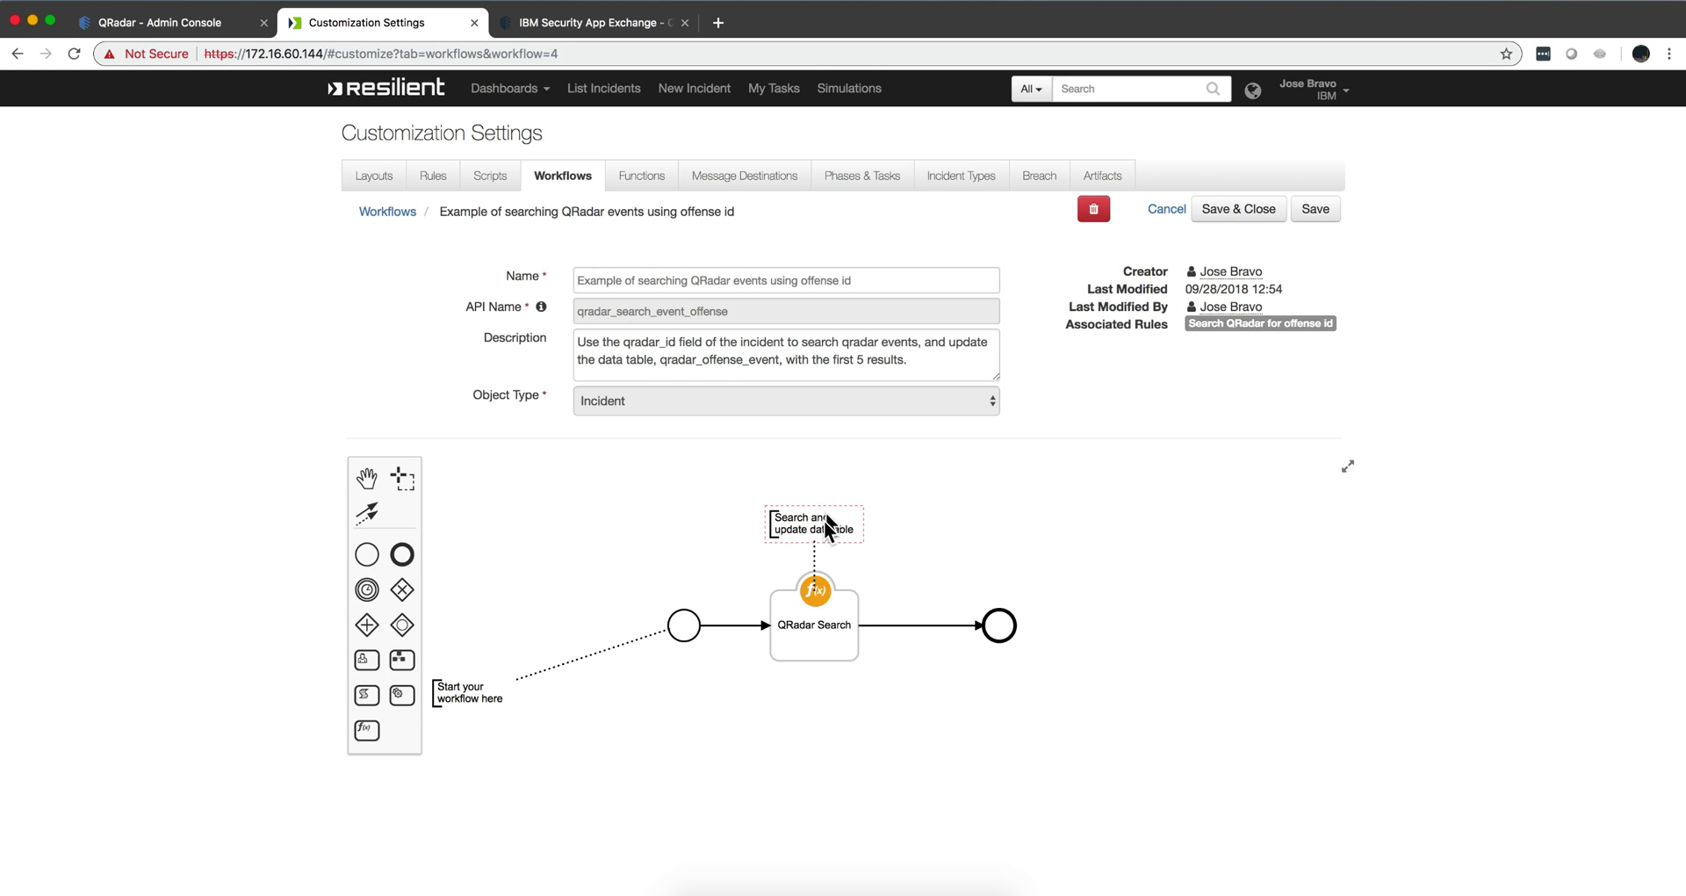
left_click(816, 590)
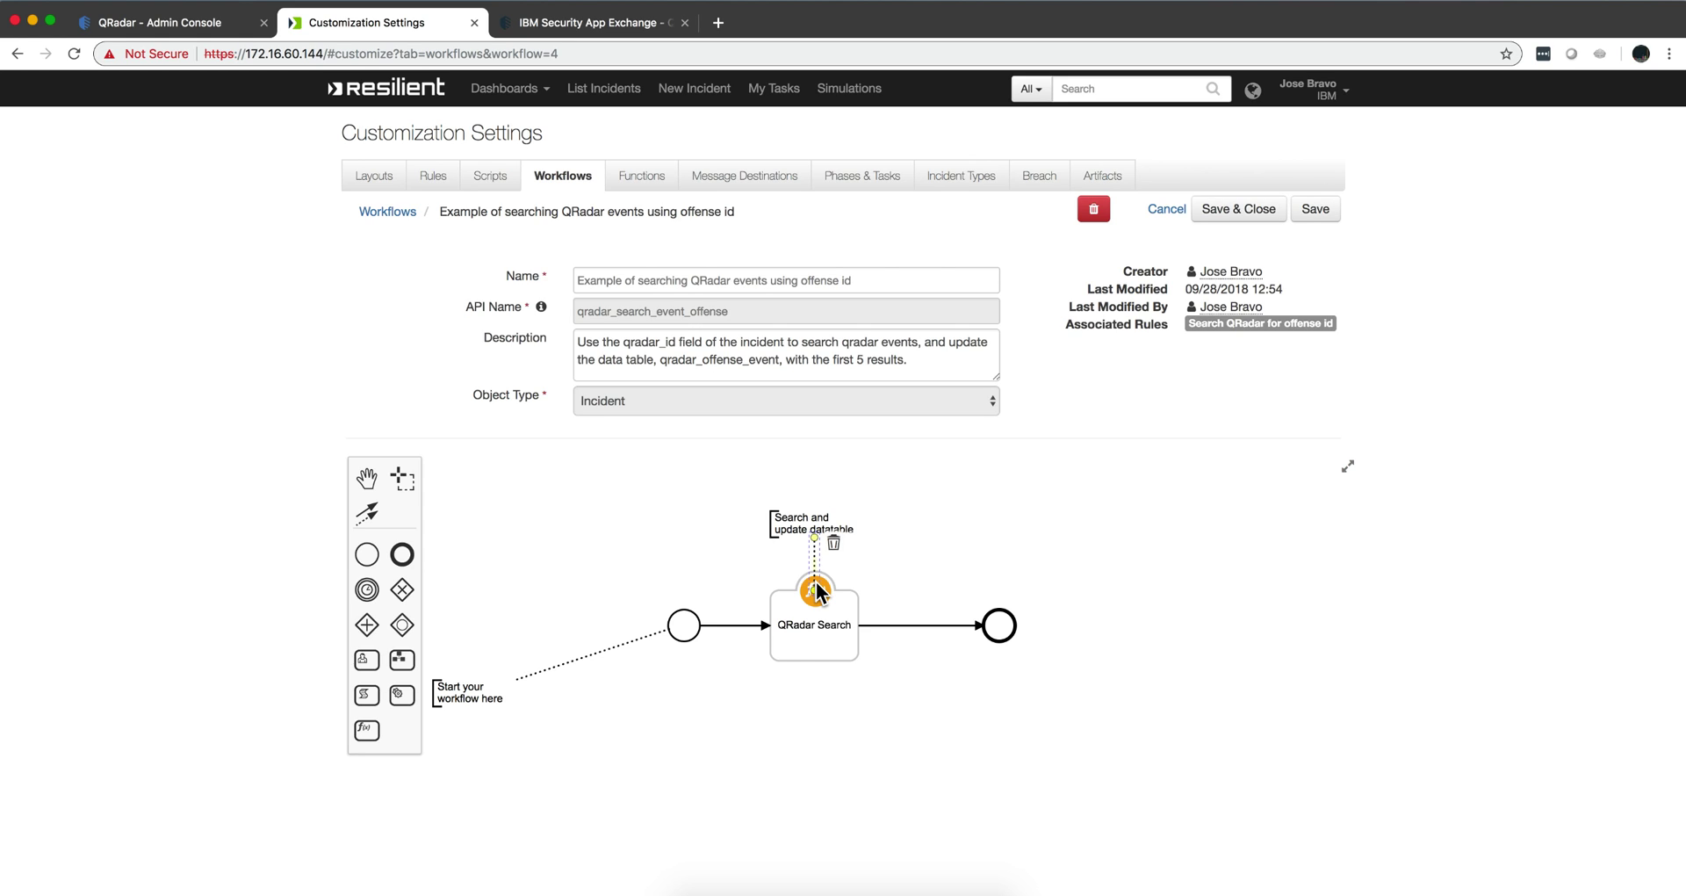
left_click(817, 597)
left_click(617, 183)
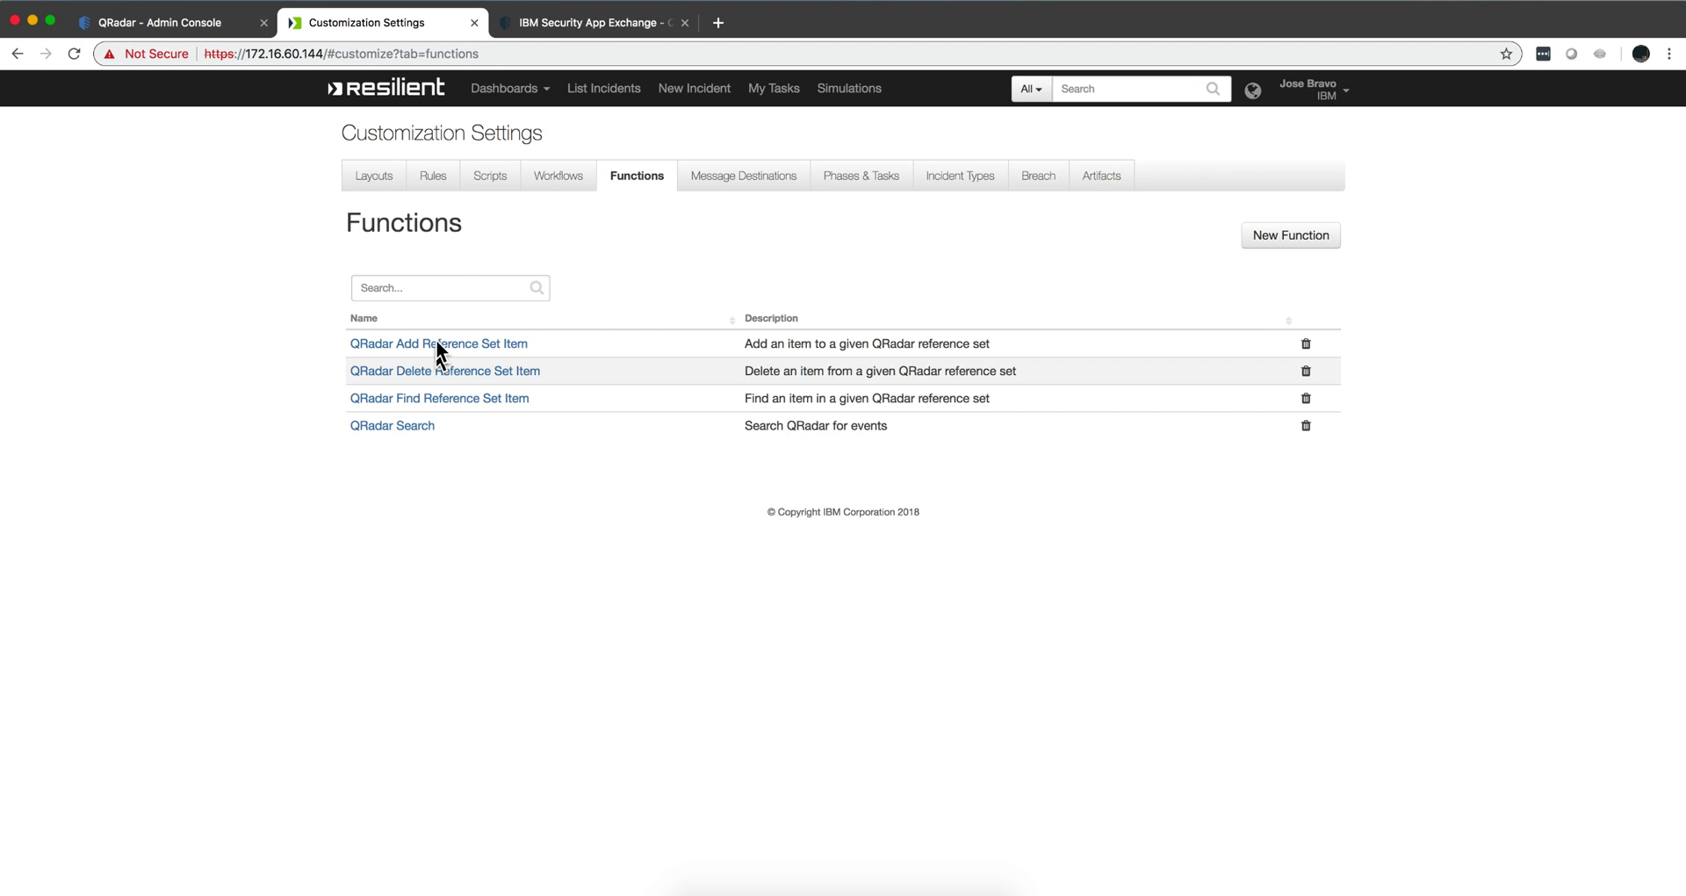
Show the Rules tab listing incident rules and QRadar artifact menu-item rules.
left_click(435, 179)
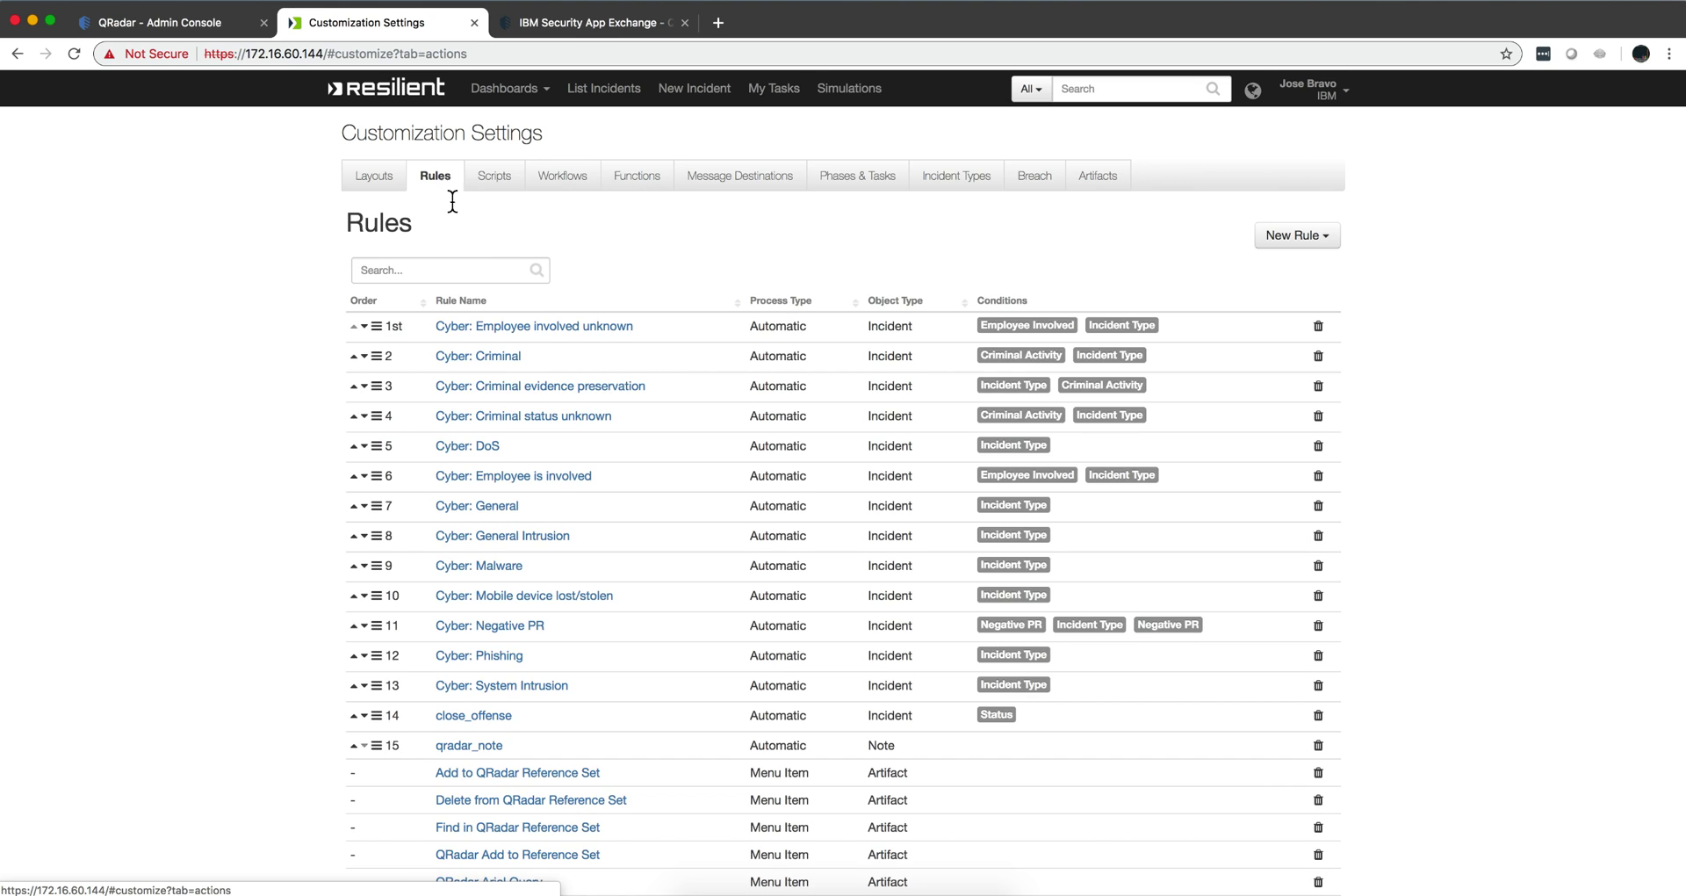